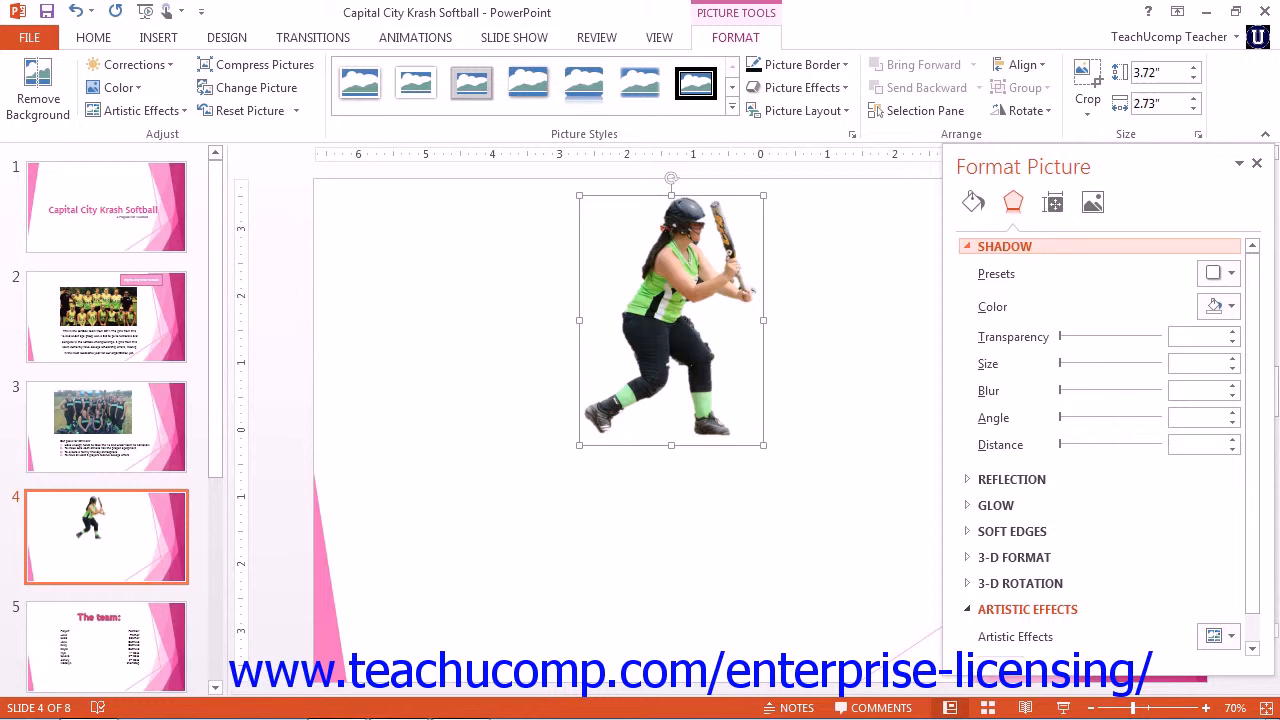
Apply the third Outer shadow preset in the first row to the batter picture and set its color to black.
click(1218, 273)
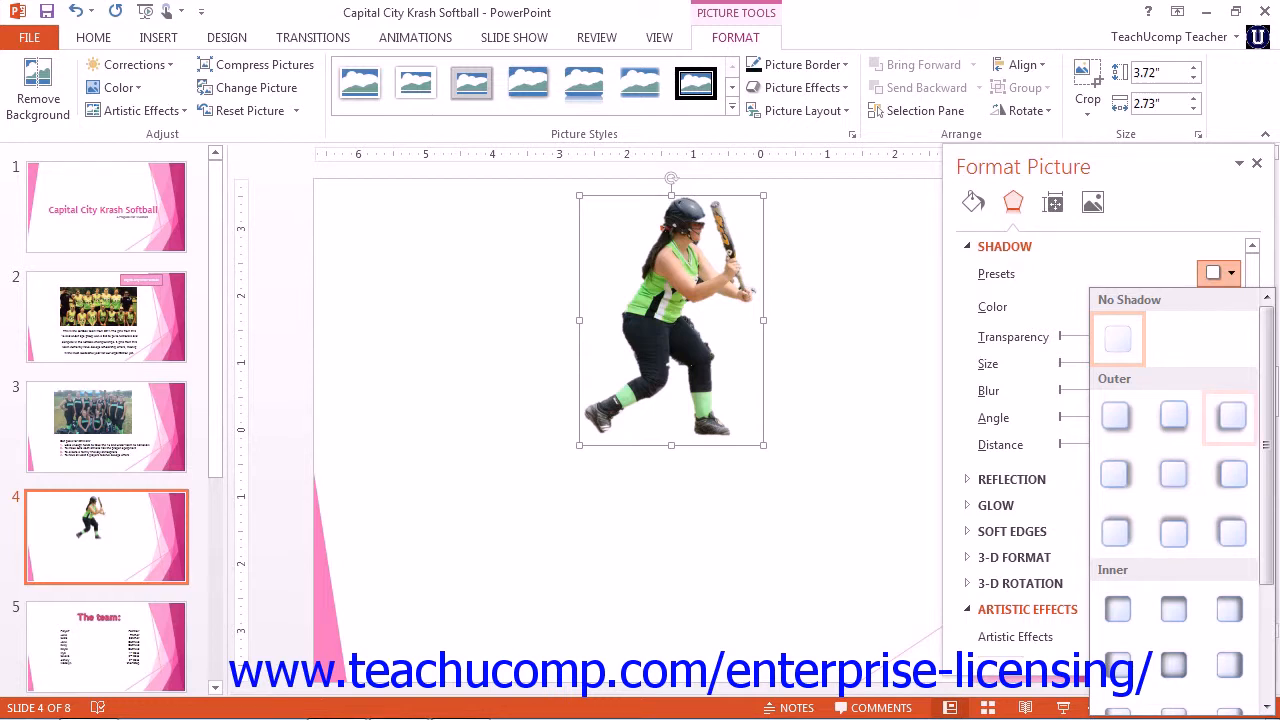
click(1232, 415)
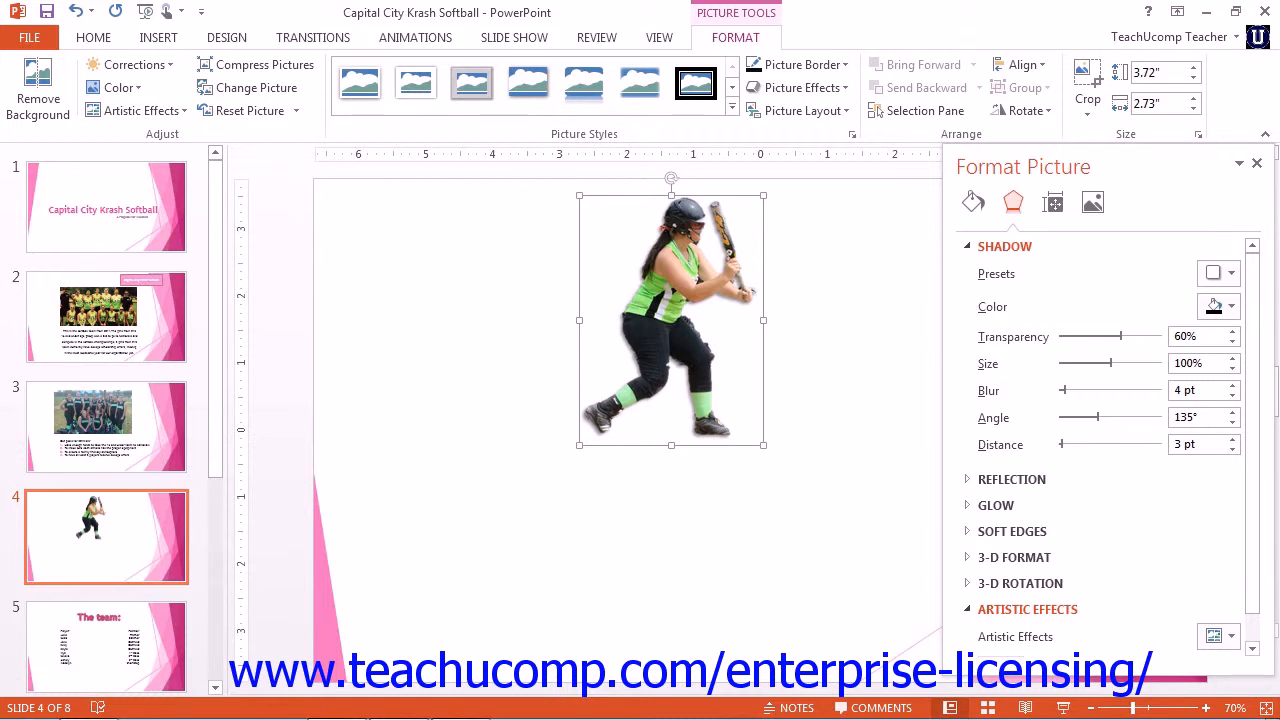
click(1218, 306)
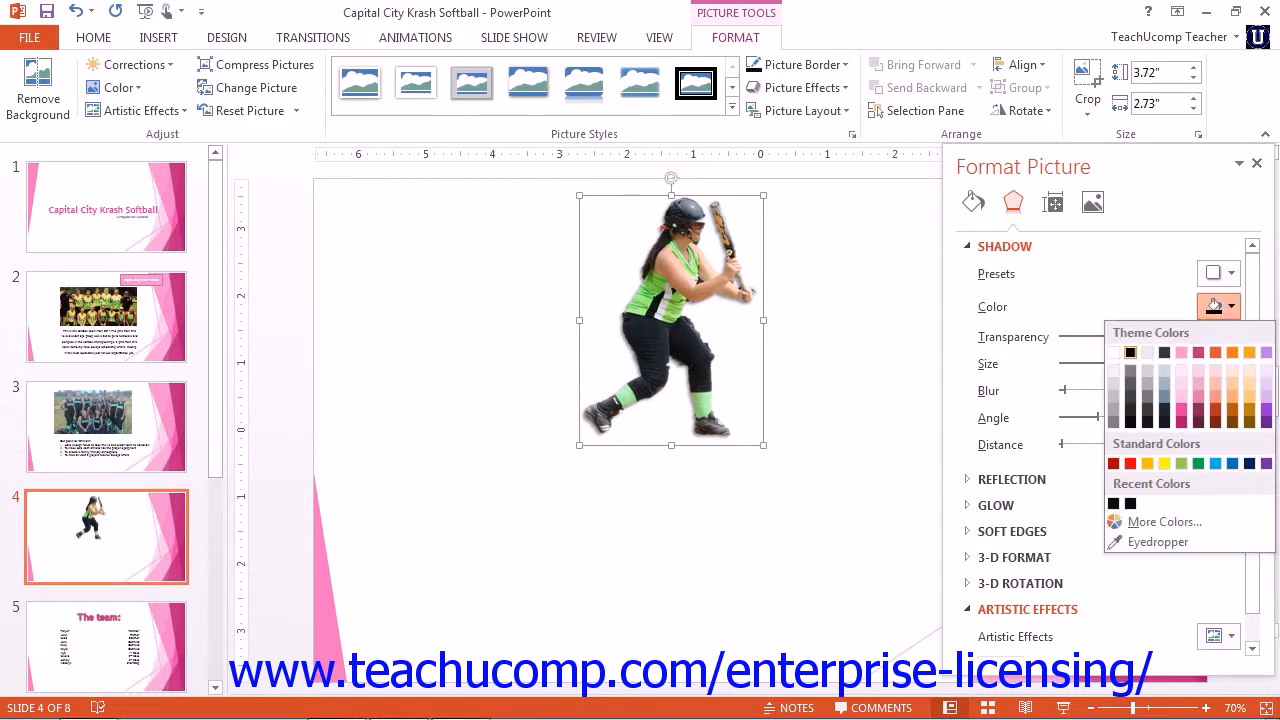
click(1130, 353)
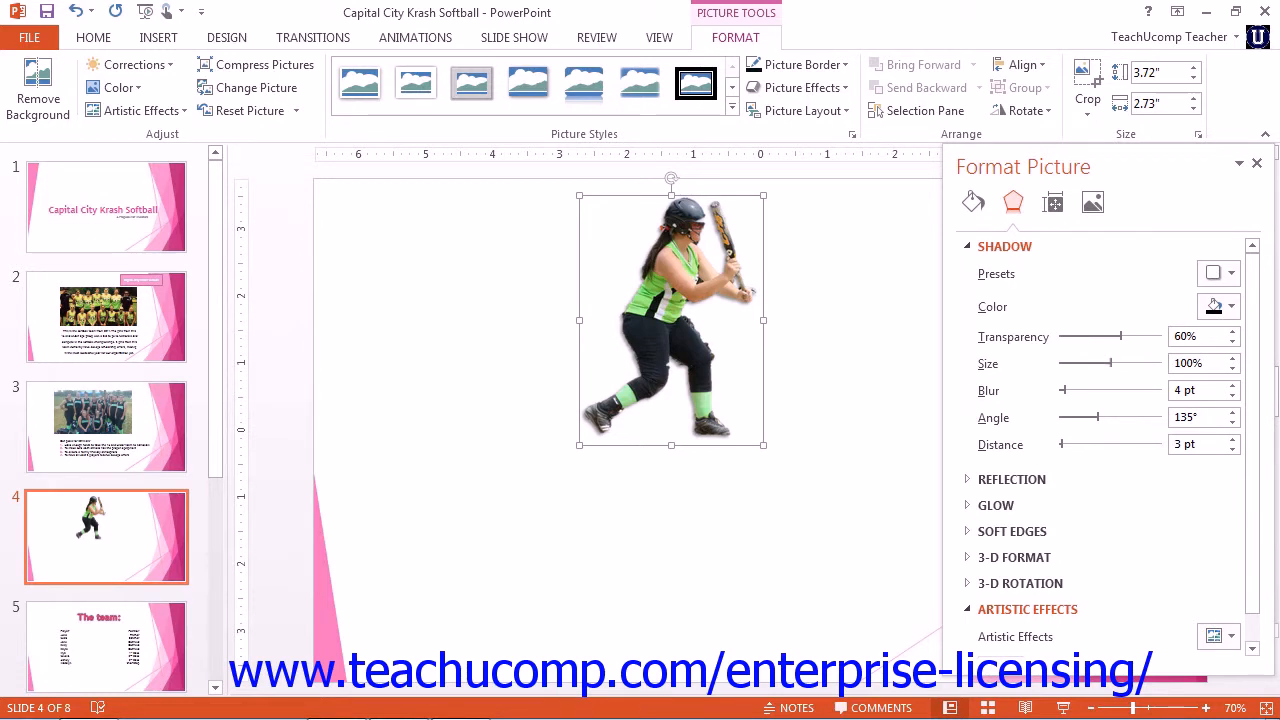
Set the picture shadow's transparency to 4%, size to 146% and blur to 15 pt.
drag(1121, 336, 1063, 336)
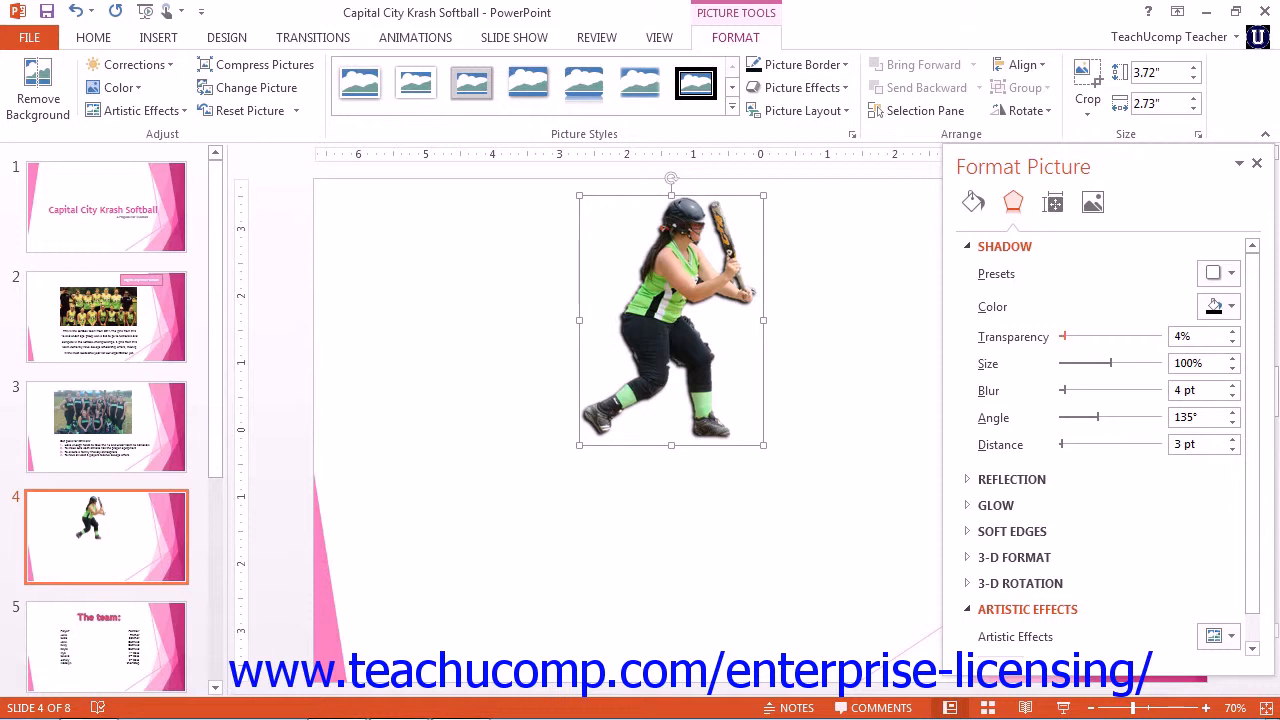
mouse_move(1111, 363)
mouse_down()
mouse_move(1138, 363)
mouse_move(1070, 363)
mouse_move(1133, 363)
mouse_up()
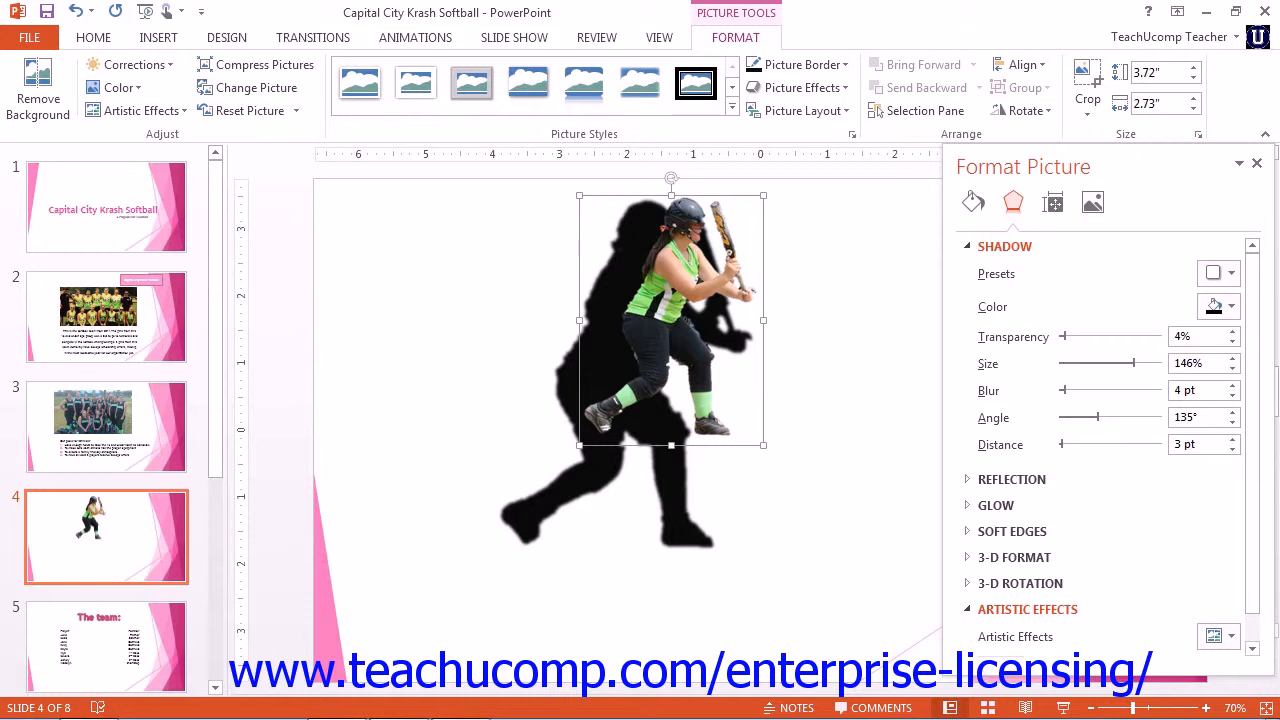
drag(1063, 390, 1074, 390)
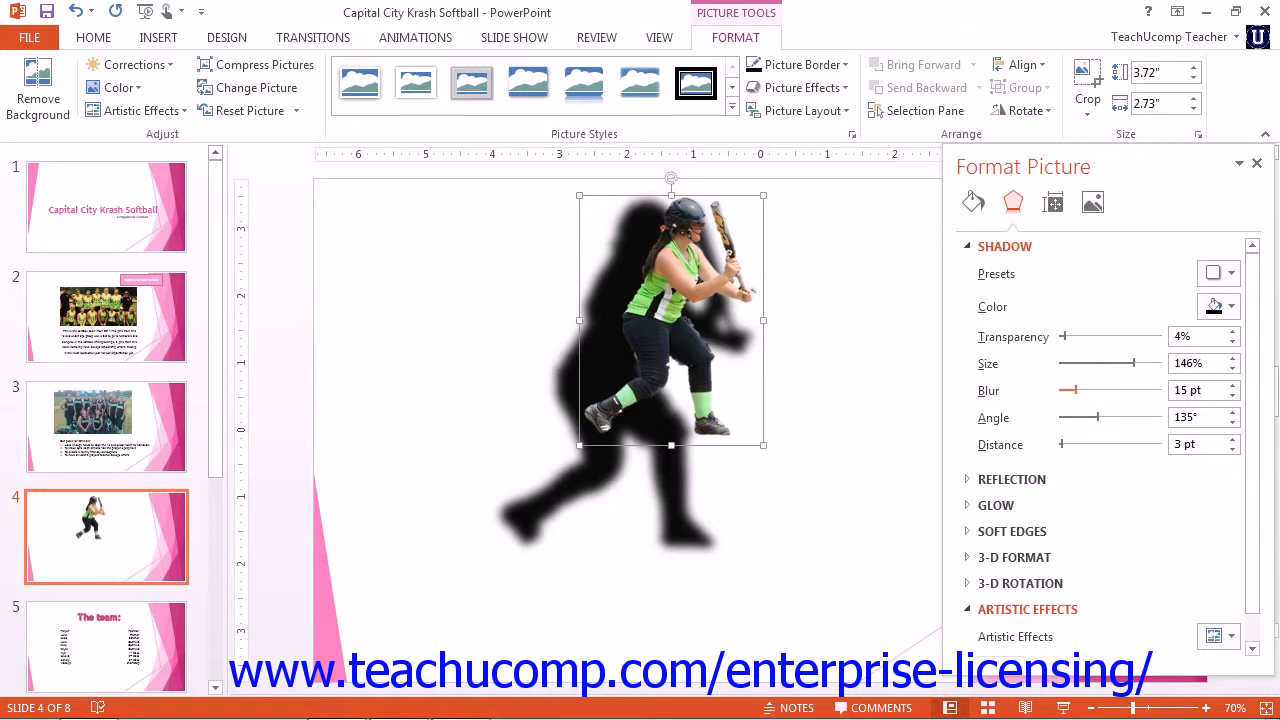
Set the picture shadow's angle to 267° and its distance to 8 pt.
drag(1098, 417, 1095, 417)
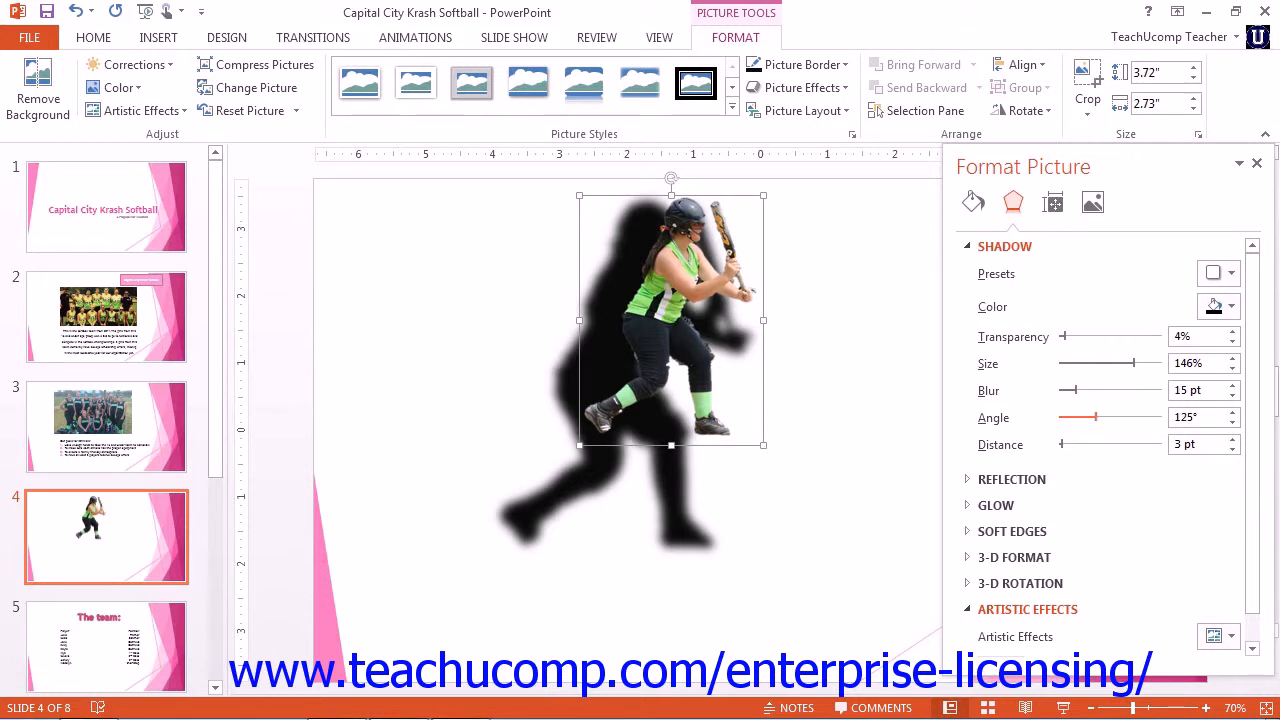
drag(1095, 417, 1135, 417)
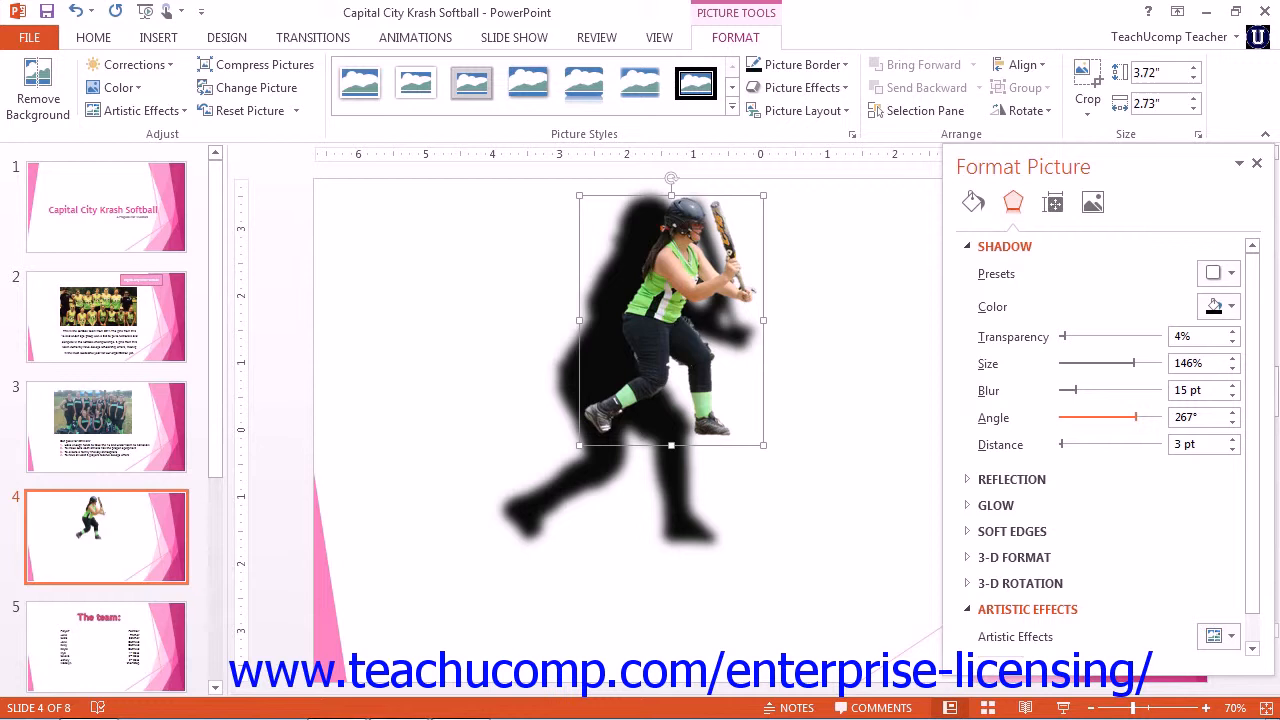
mouse_move(1062, 444)
mouse_down()
mouse_move(1079, 444)
mouse_move(1063, 444)
mouse_up()
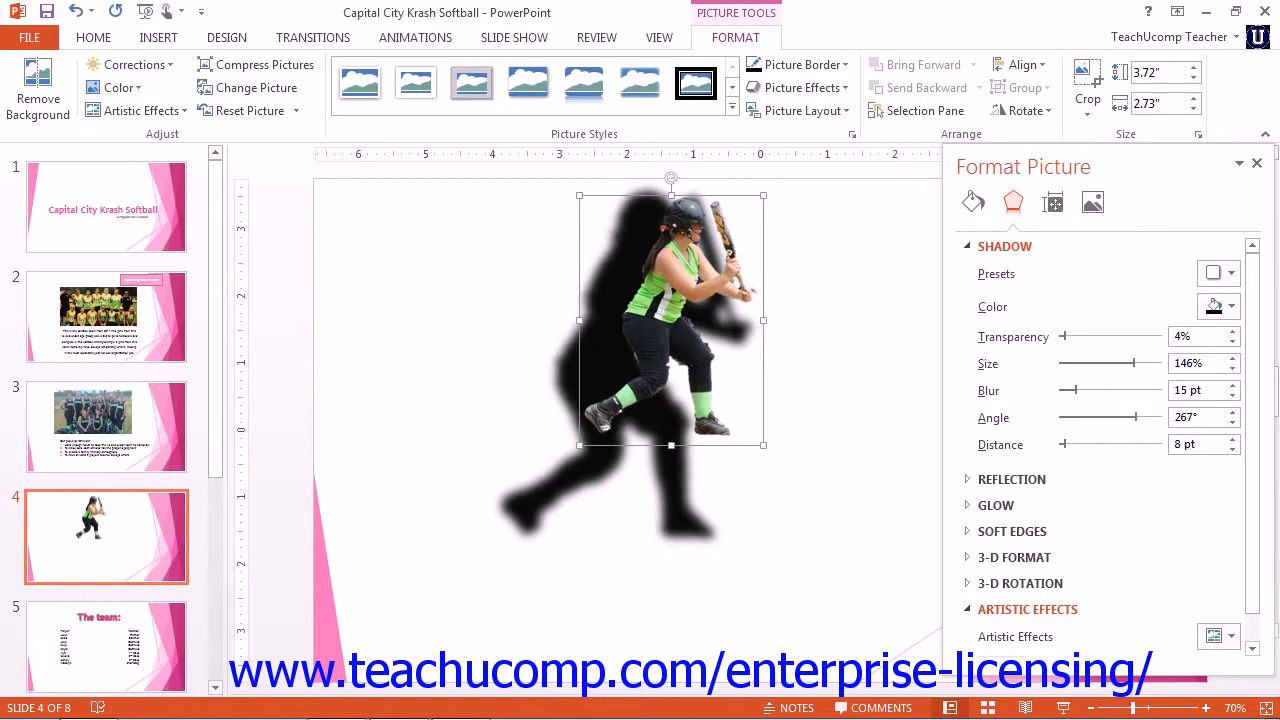
Remove the shadow from the batter picture with the No Shadow preset and collapse the shadow settings.
click(1218, 273)
click(1118, 339)
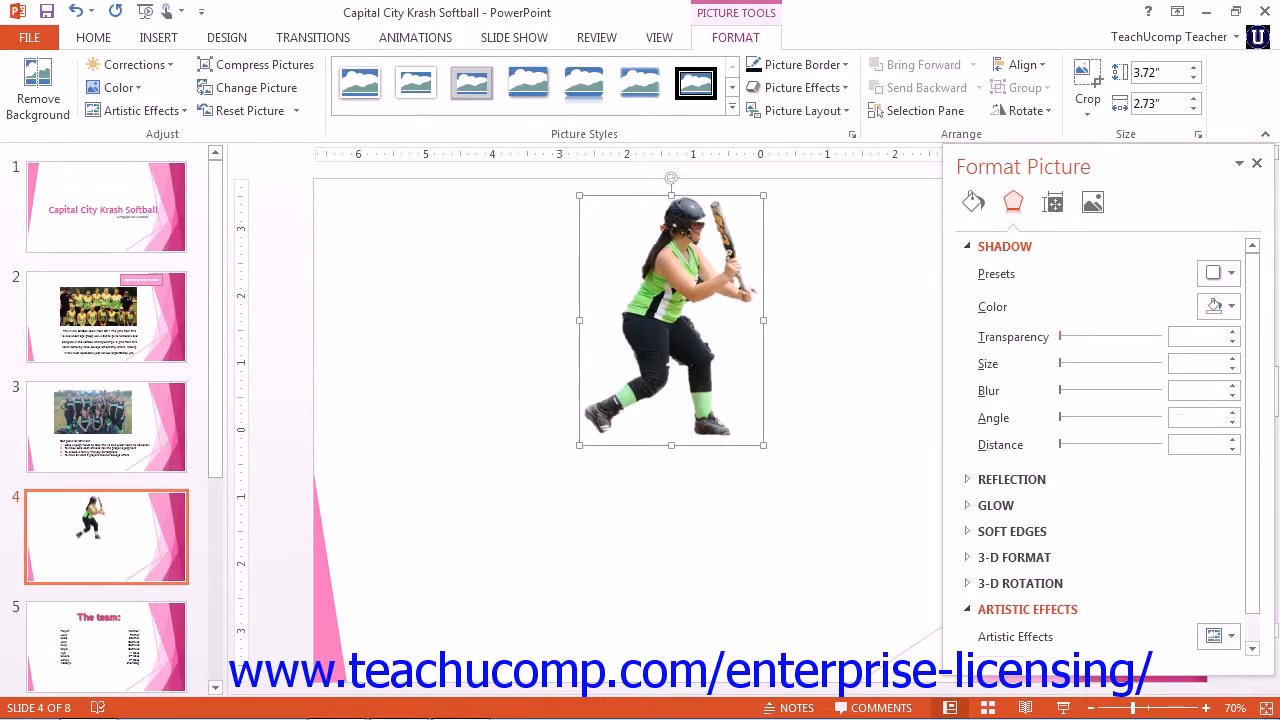
click(1005, 246)
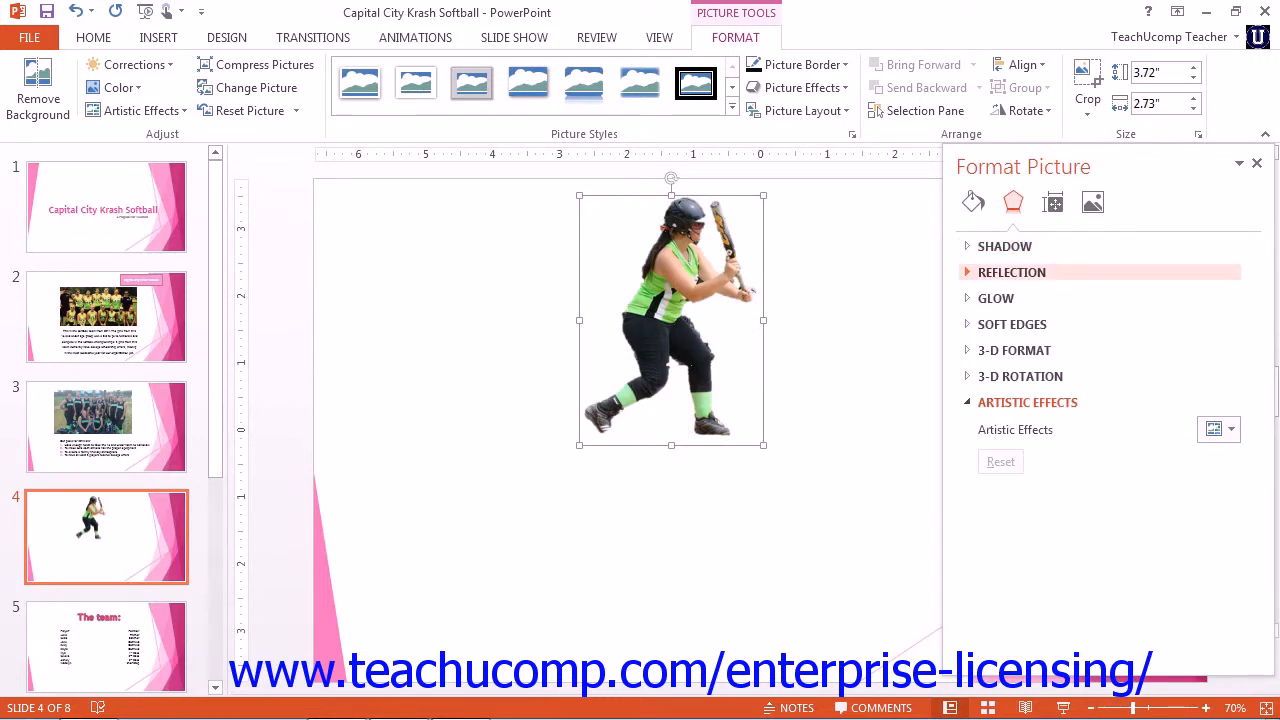
Apply the first reflection variation to the batter picture with 6% transparency, 72% size and 0 pt blur.
click(1012, 272)
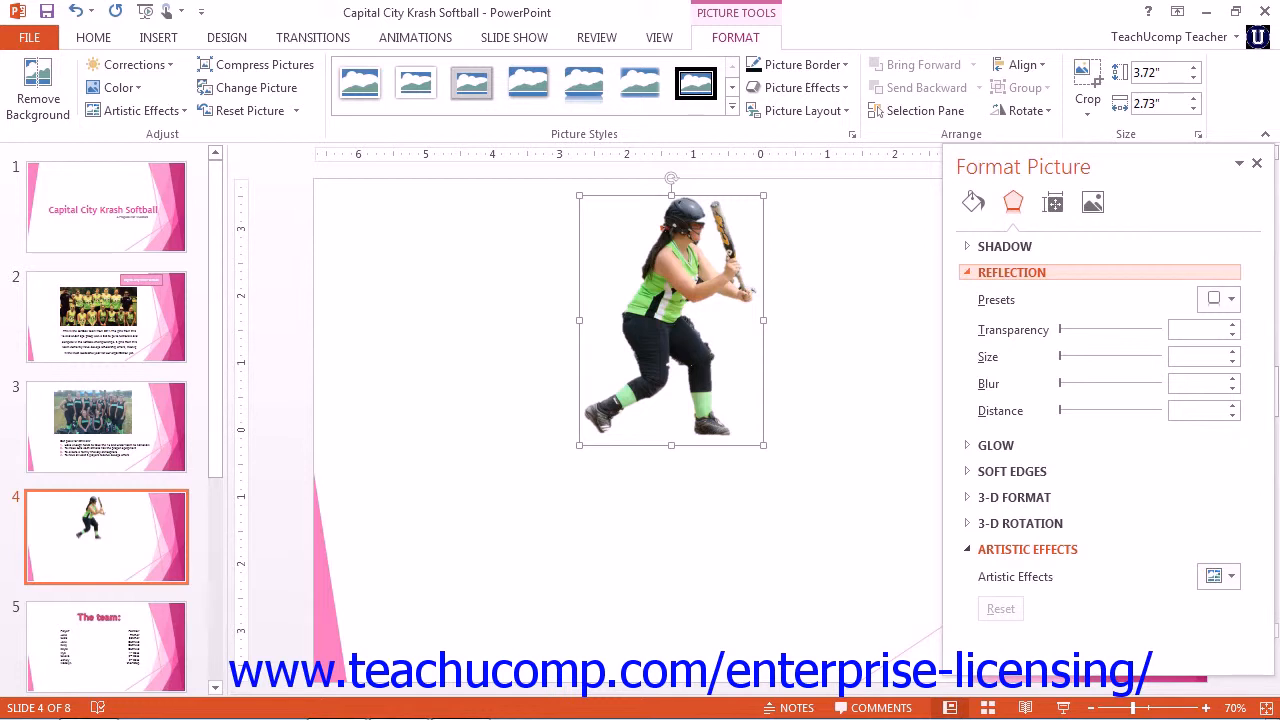
click(1219, 298)
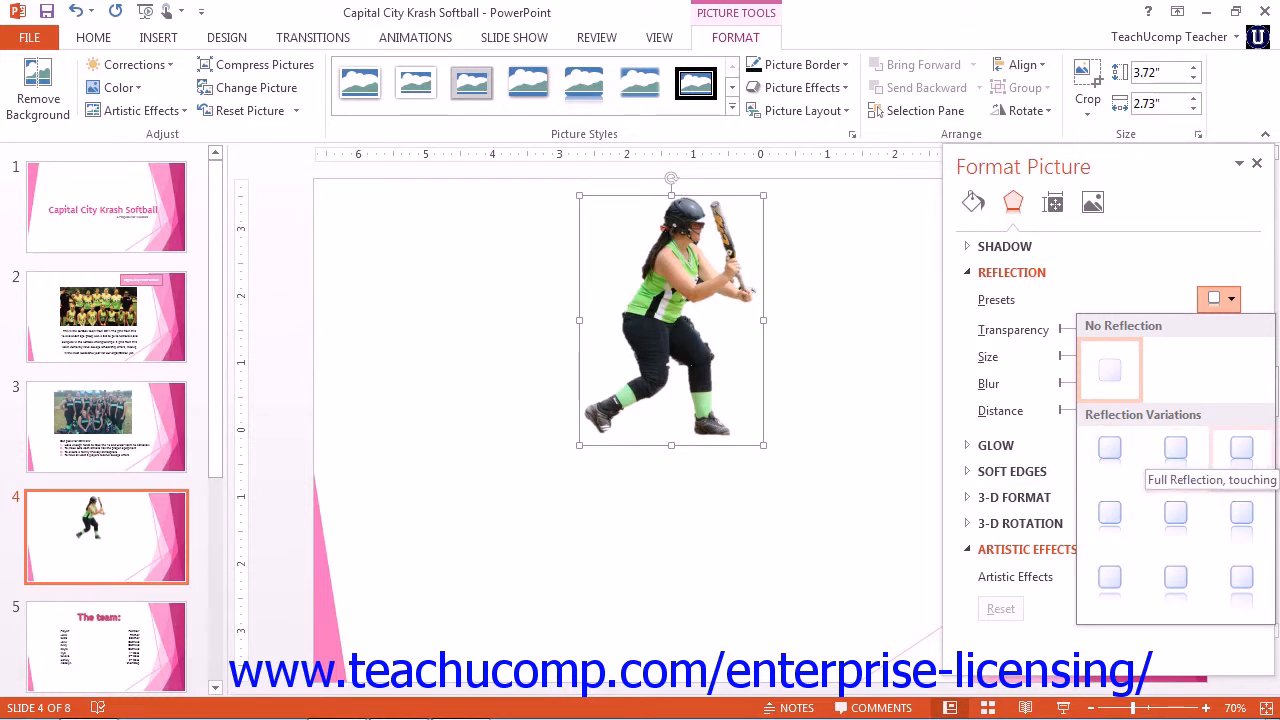
click(1109, 448)
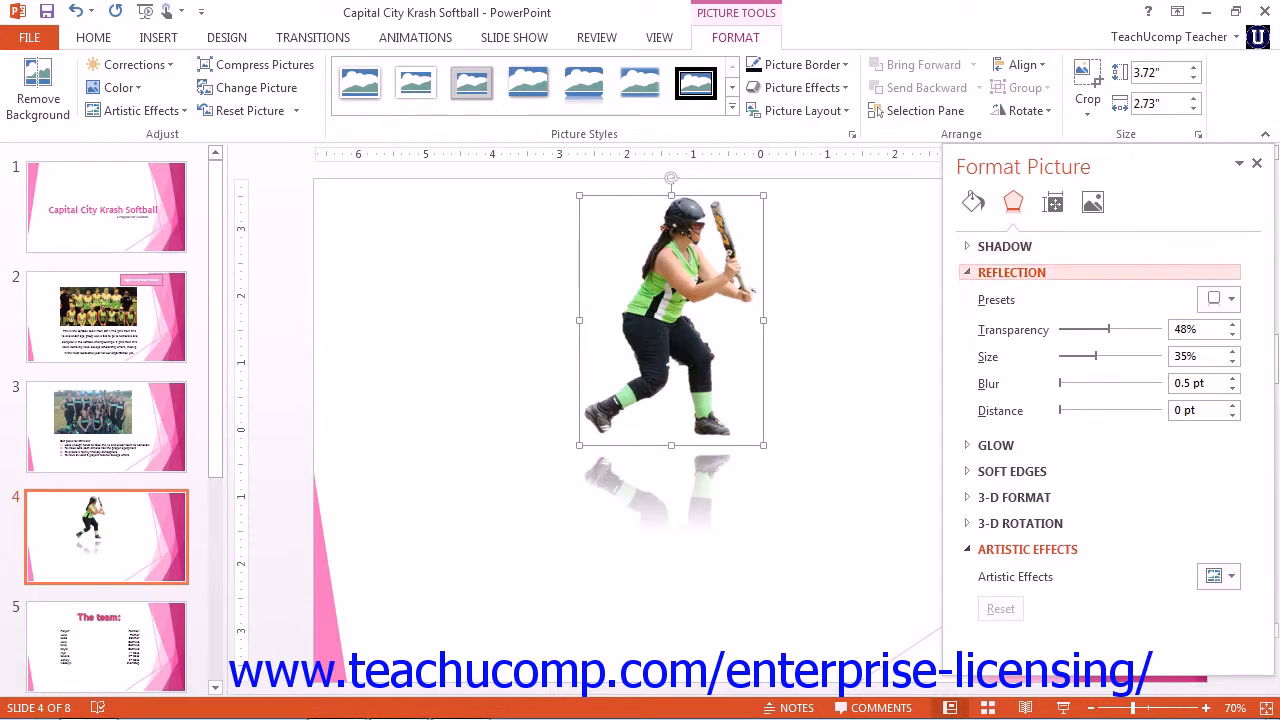
drag(1108, 329, 1132, 356)
drag(1061, 383, 1060, 410)
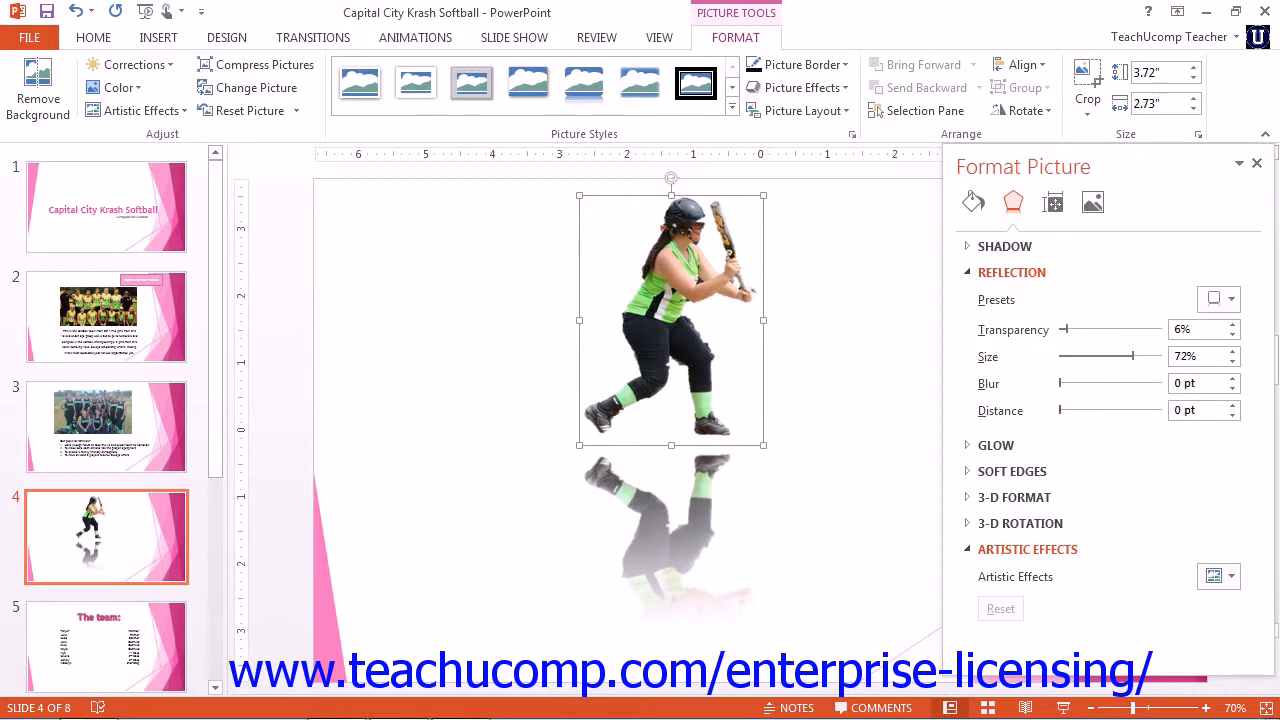
Remove the reflection from the batter picture with the No Reflection preset and collapse the reflection settings.
click(1011, 272)
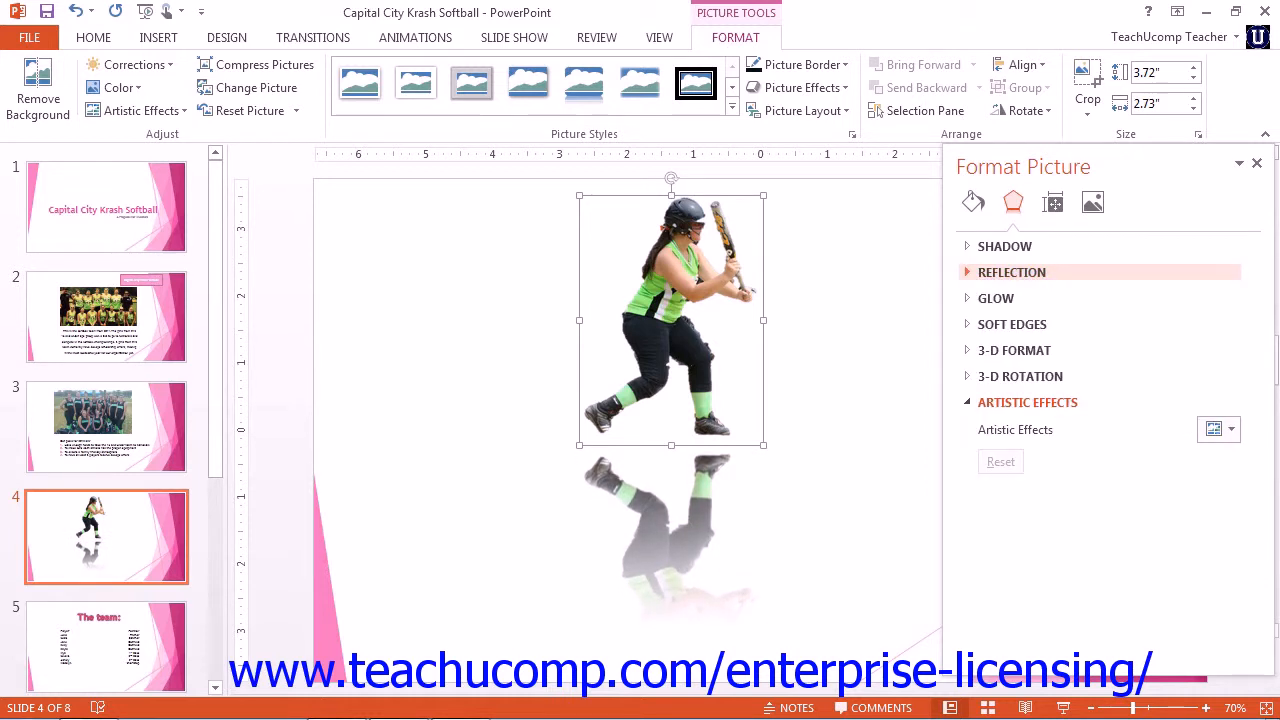
click(1011, 272)
click(1218, 298)
click(1109, 370)
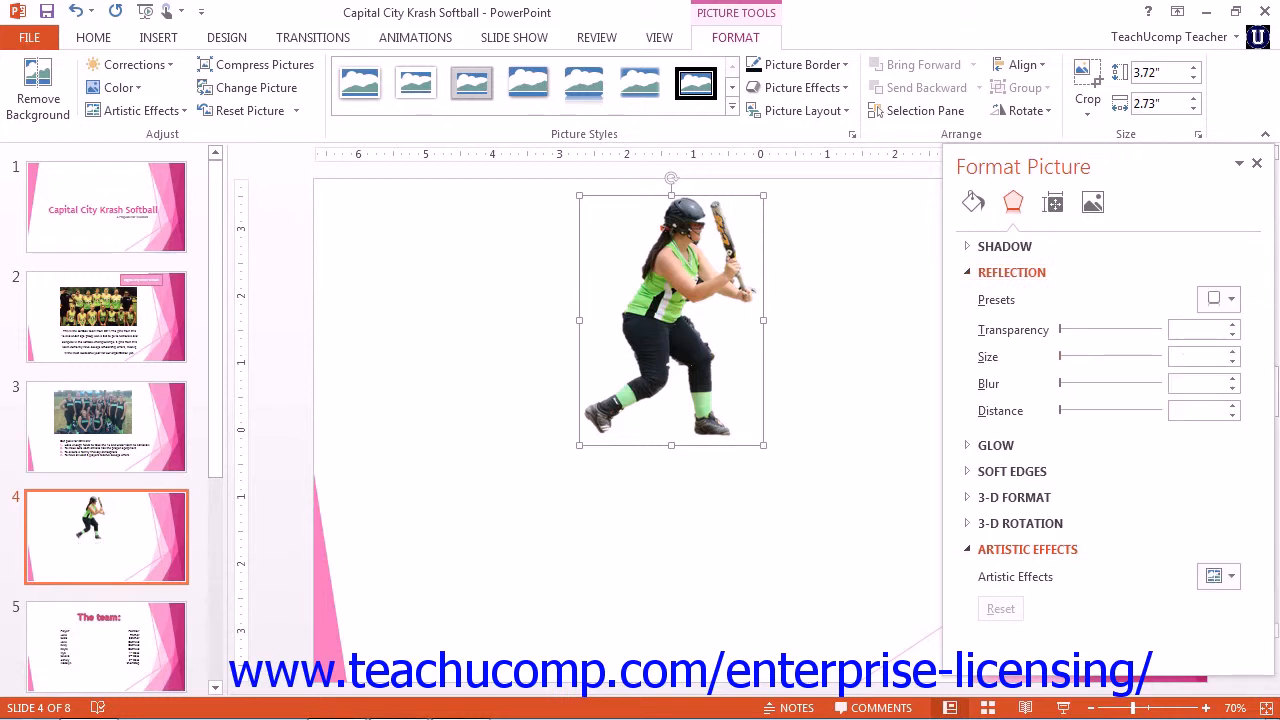
click(1011, 272)
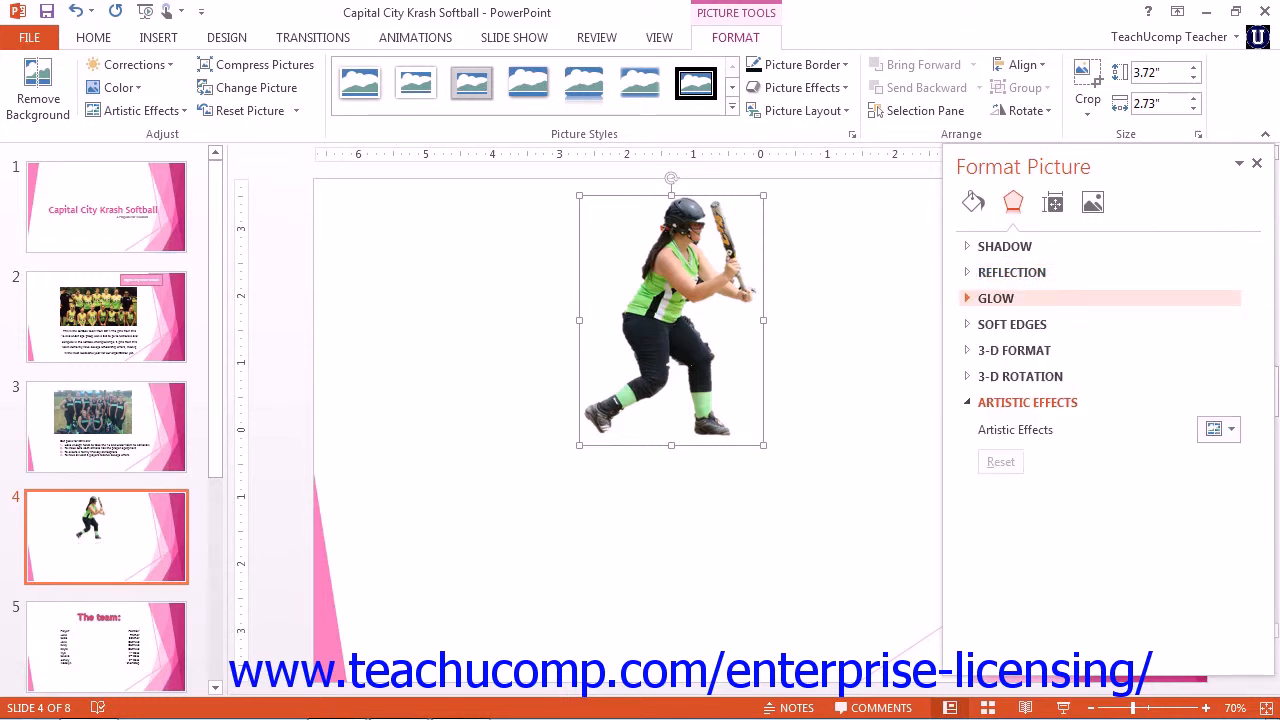
Apply the "Red, 11 pt glow, Accent color 3" glow preset to the batter picture.
click(996, 298)
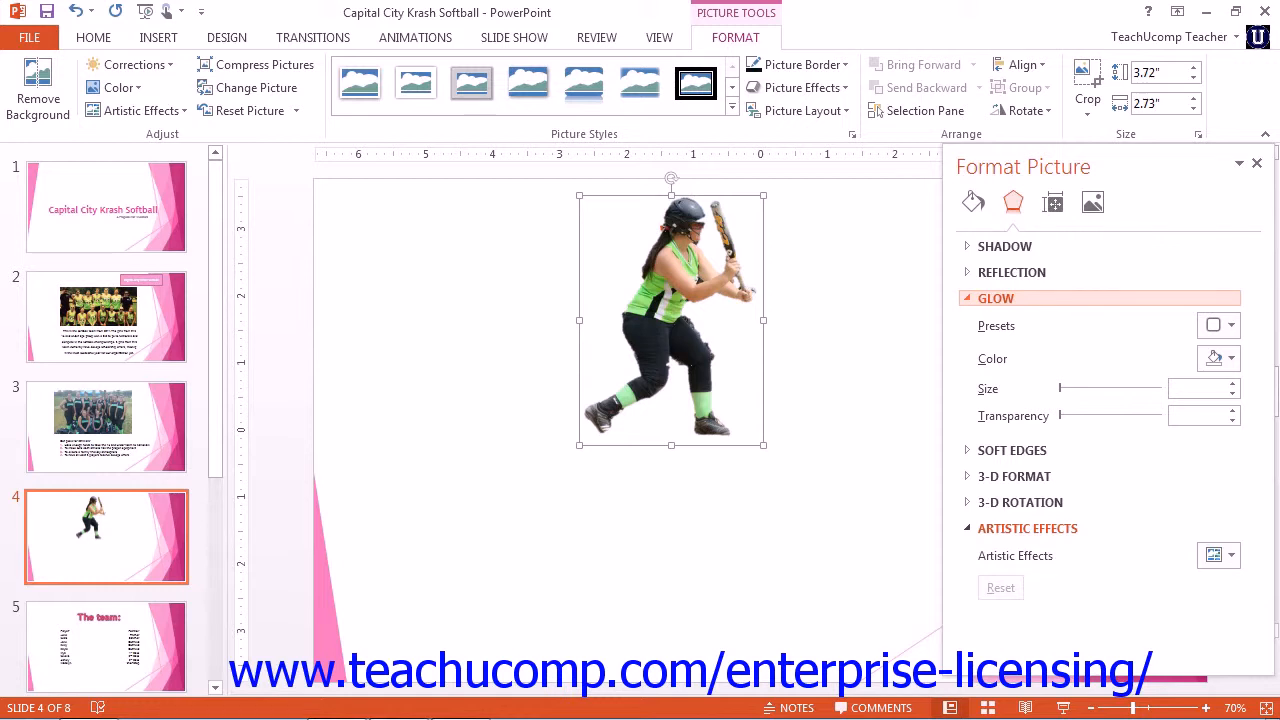
click(1218, 325)
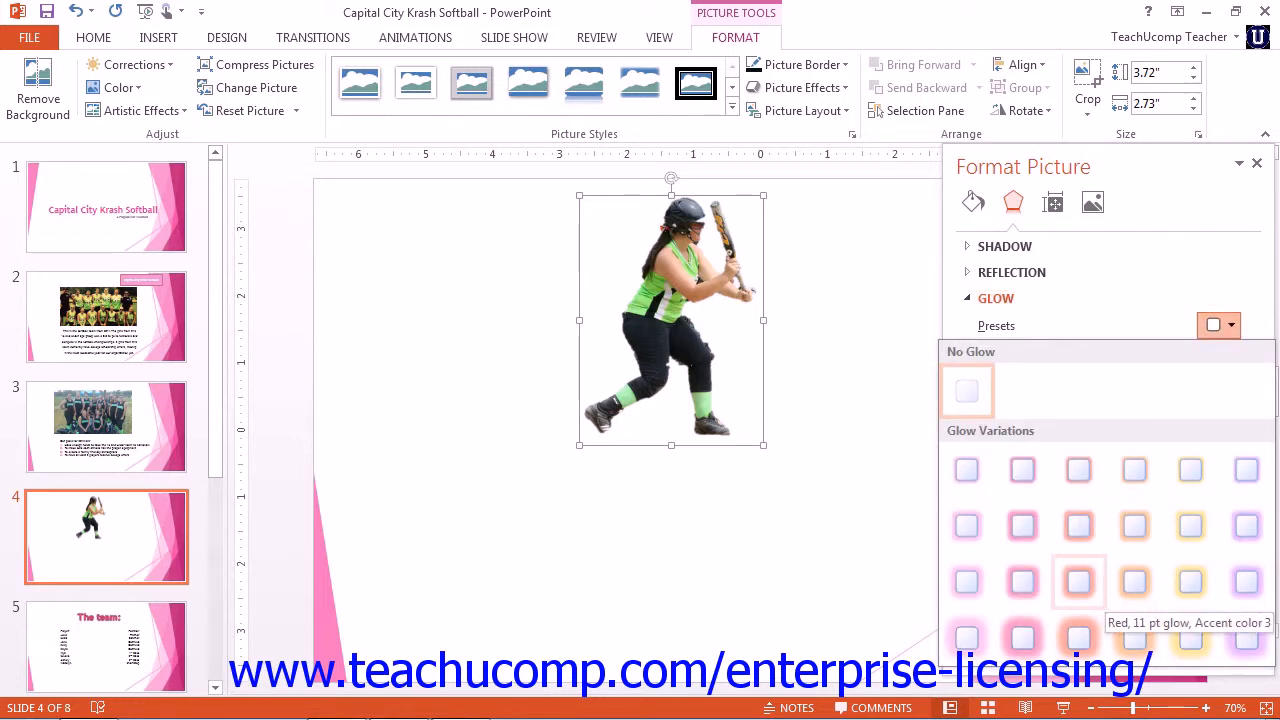
click(1078, 581)
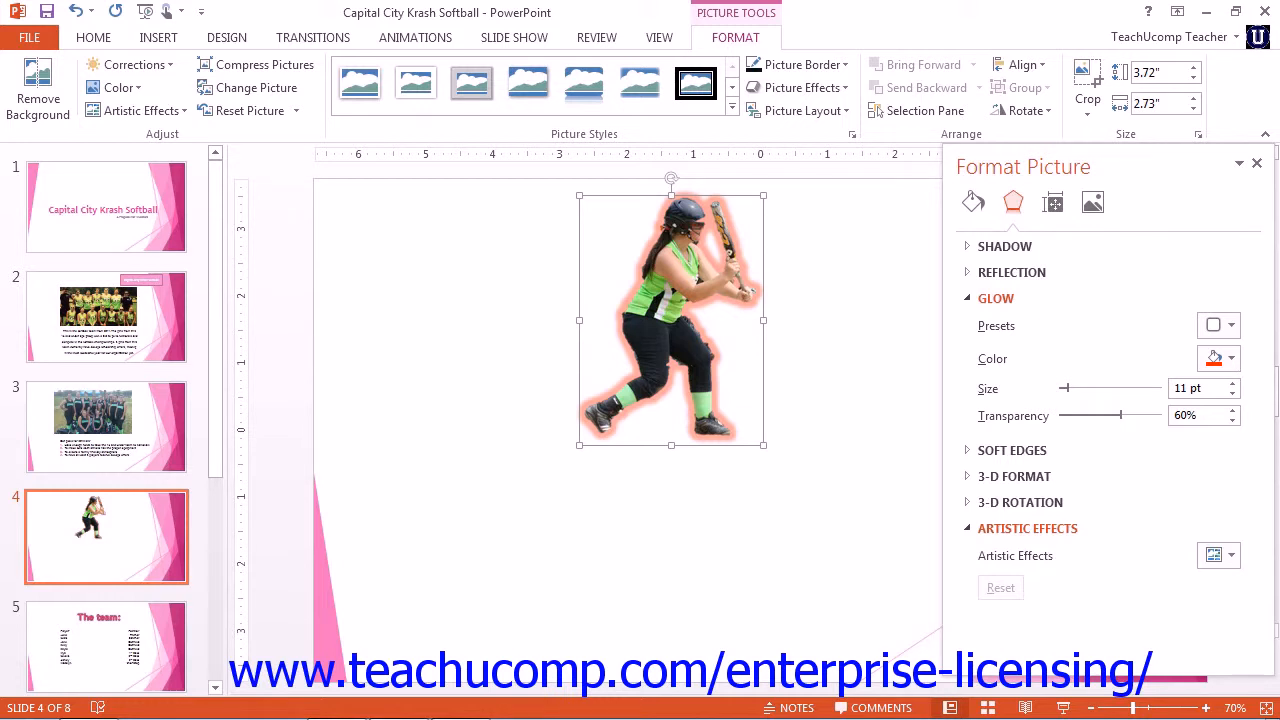
Change the picture's glow color to black and set the glow size to 32 pt.
click(1216, 358)
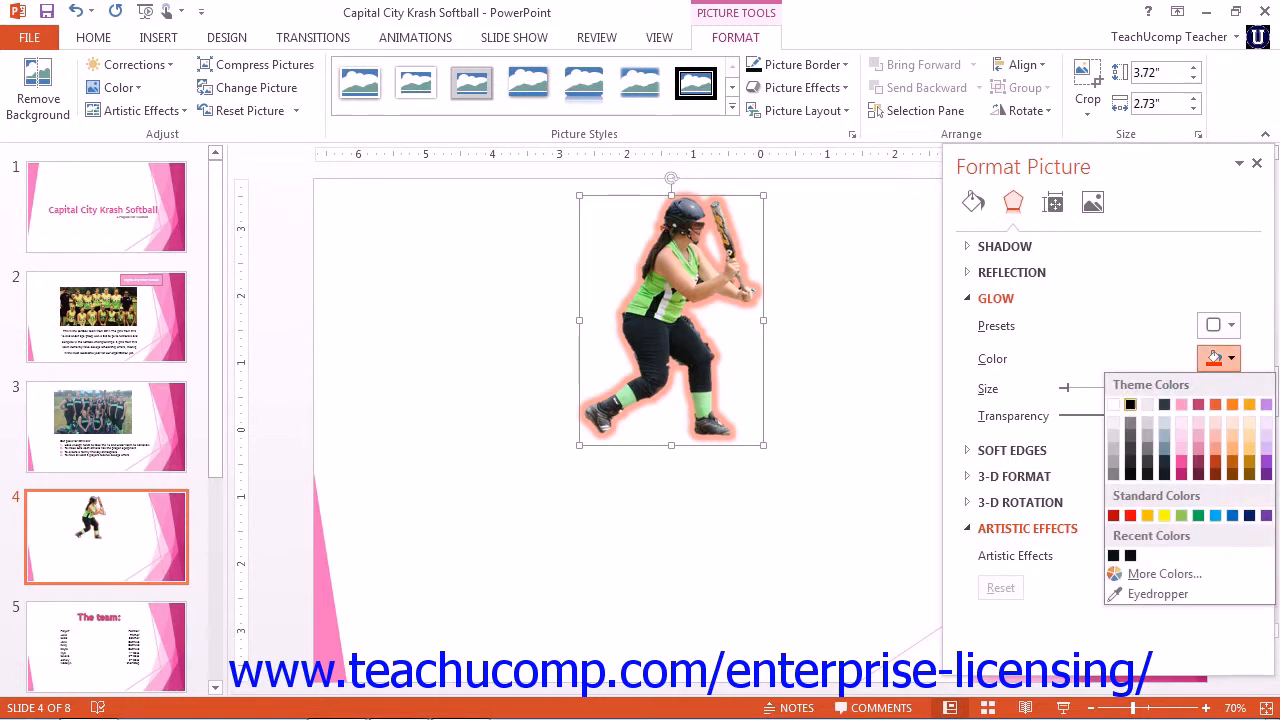
click(1130, 404)
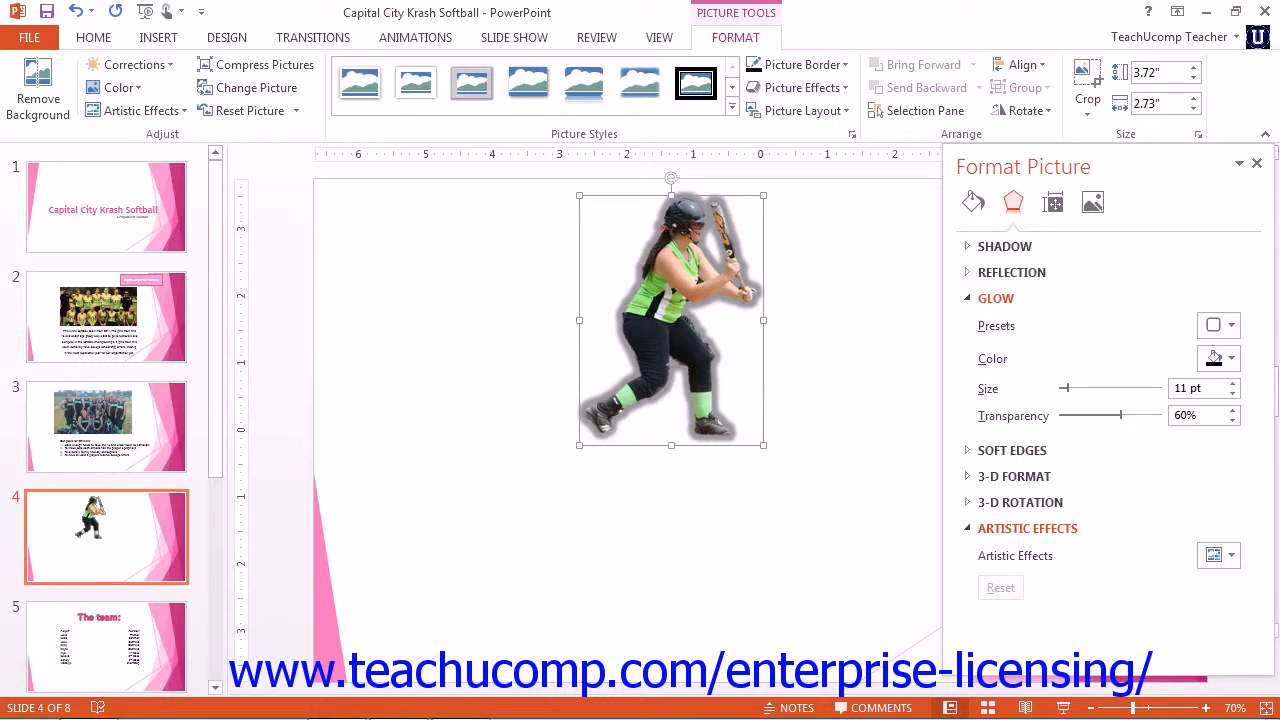
mouse_move(1065, 388)
mouse_down()
mouse_move(1159, 388)
mouse_move(1081, 388)
mouse_up()
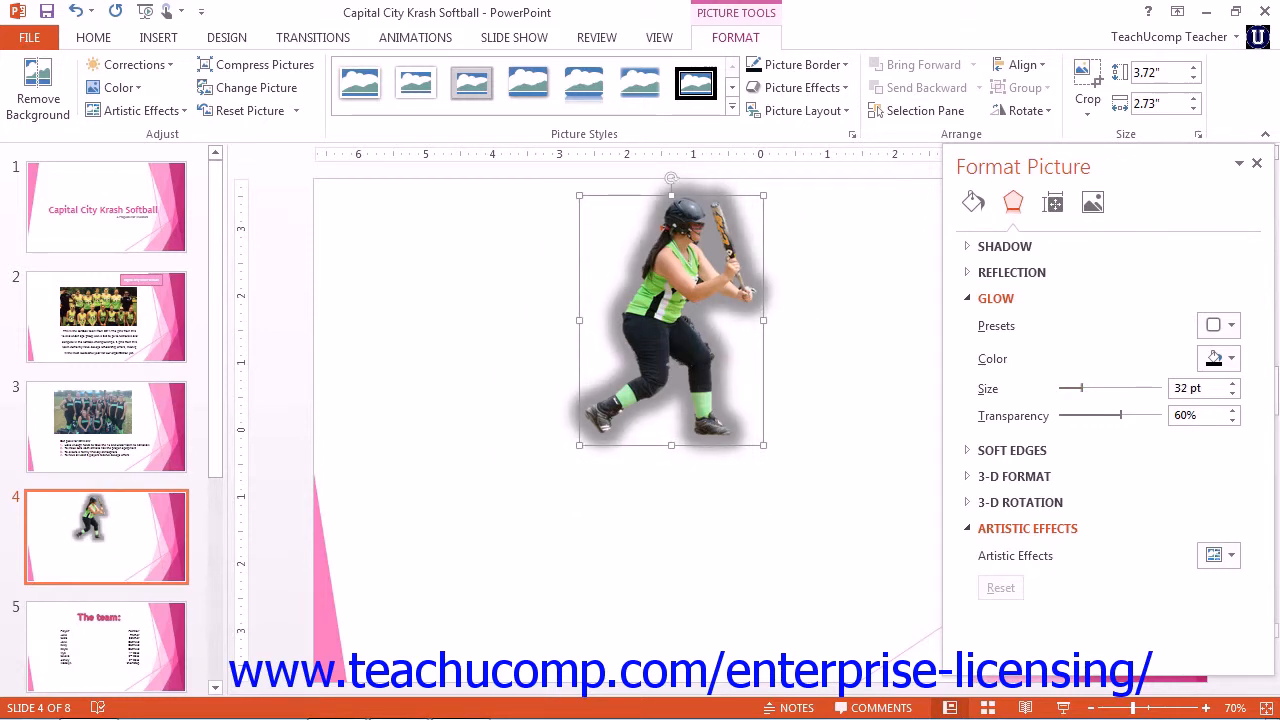
Remove the glow from the batter picture with the No Glow preset and collapse the glow settings.
click(1218, 325)
click(967, 391)
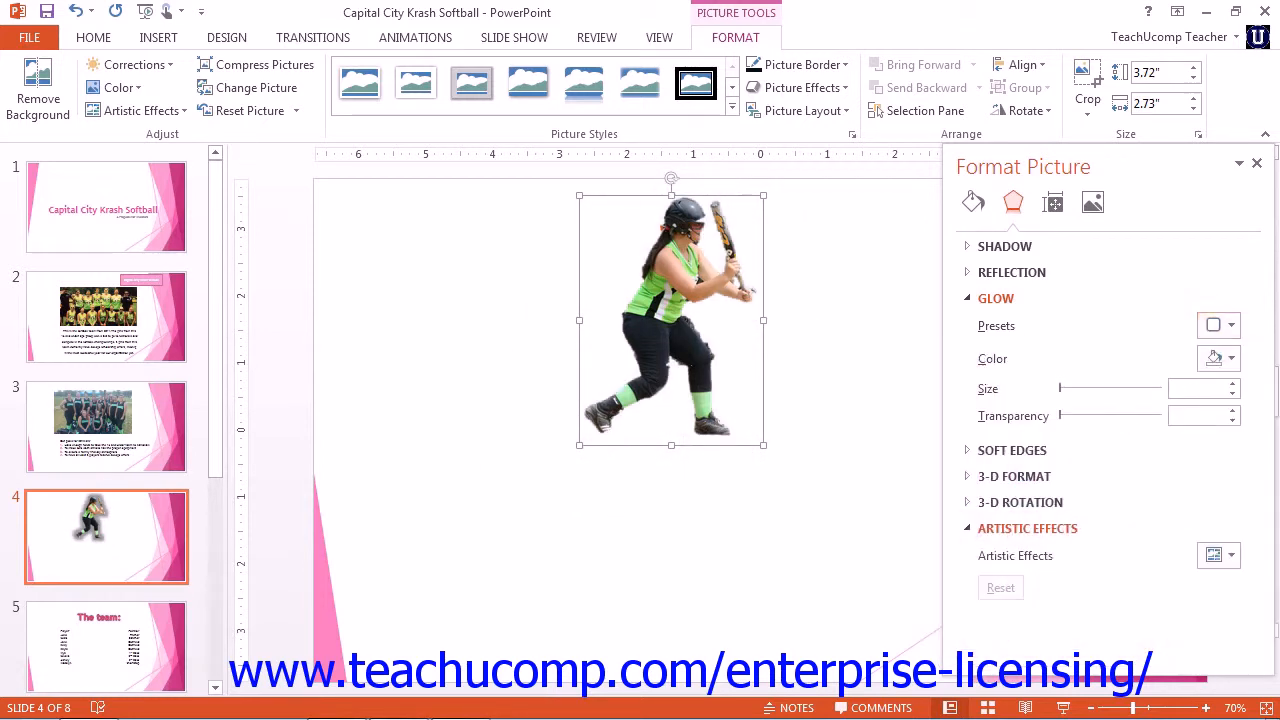
click(996, 298)
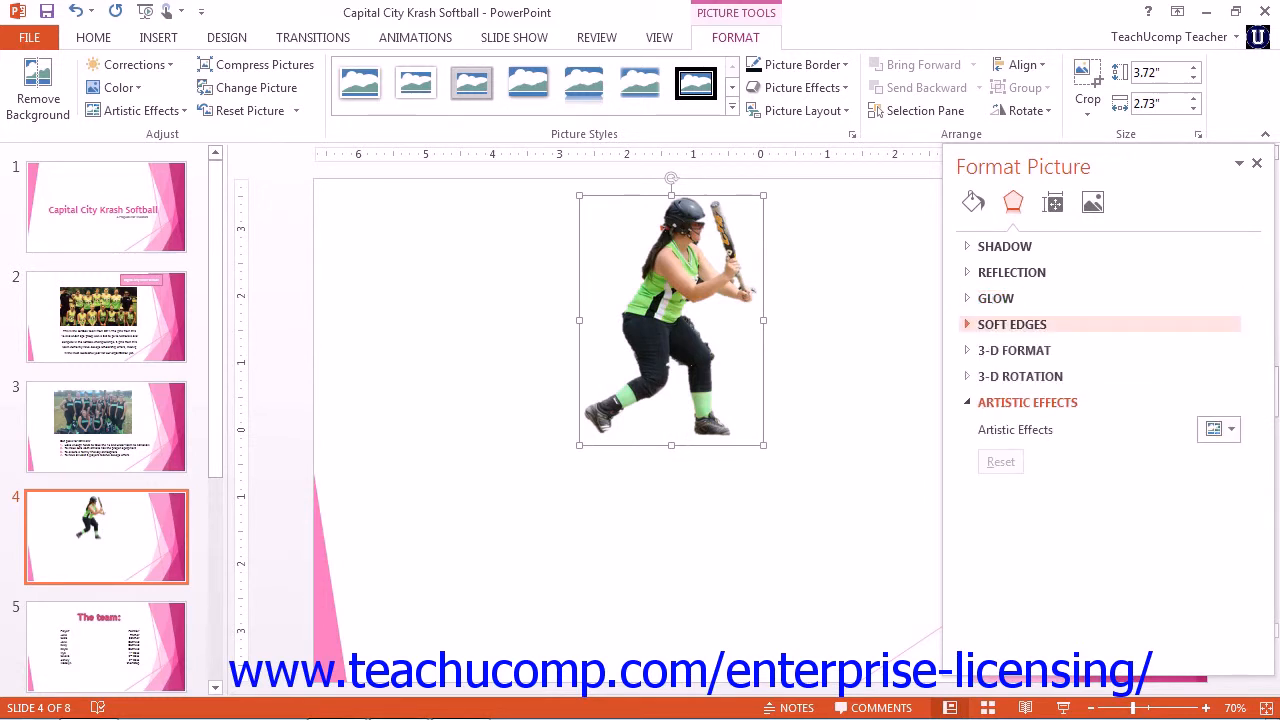
Apply the 5 Point soft edges preset to the batter picture.
click(1010, 324)
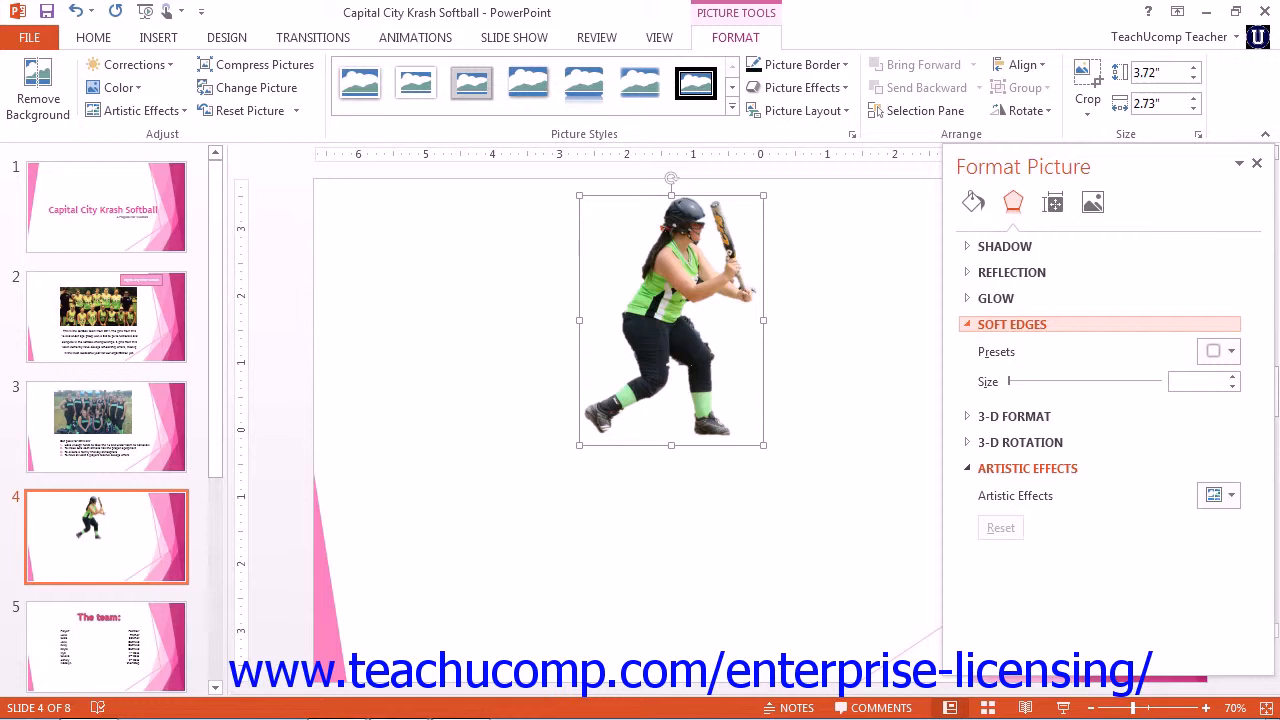
click(1222, 351)
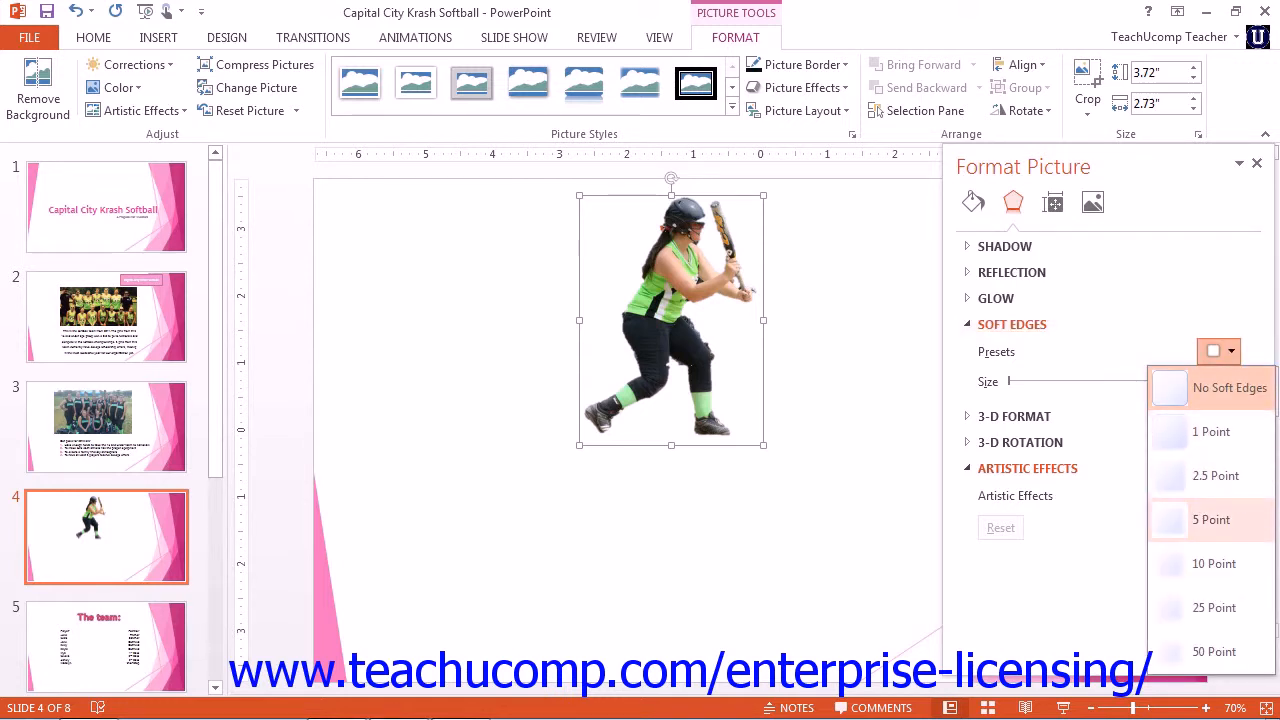
click(1211, 519)
Switch the picture's soft edges to the 1 Point preset and reduce their size to 0 pt.
click(1222, 351)
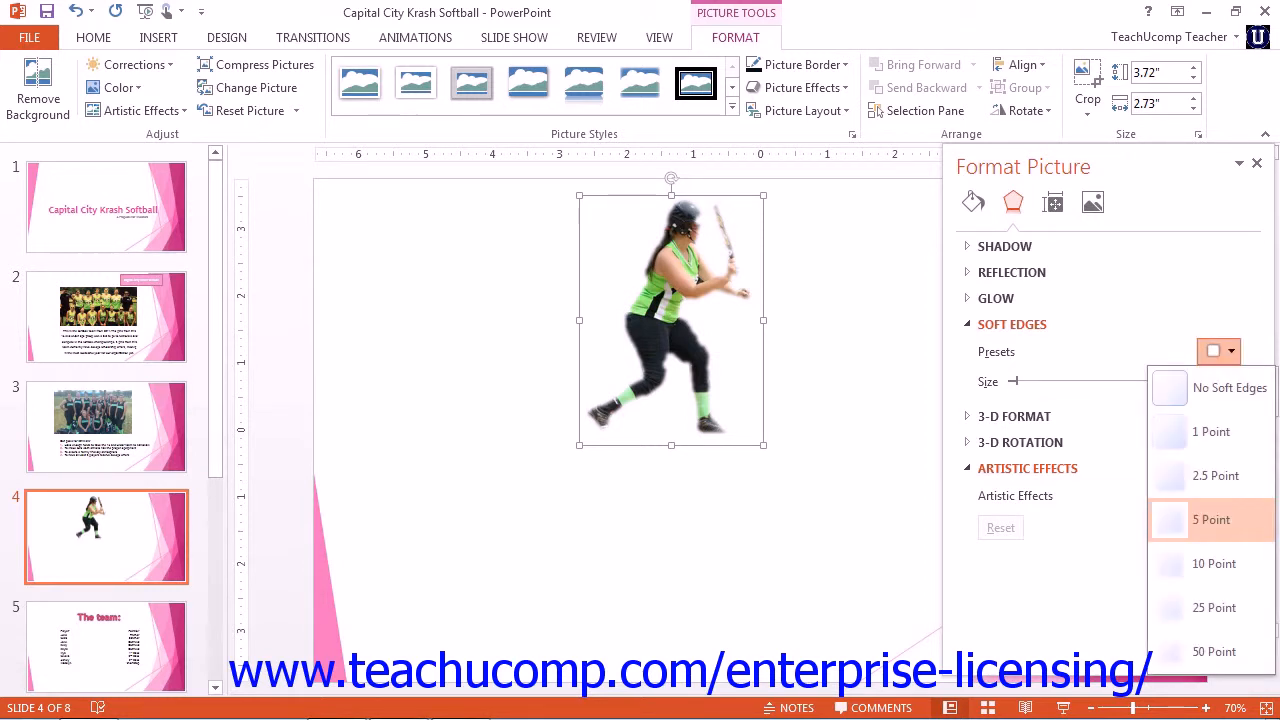
click(1211, 431)
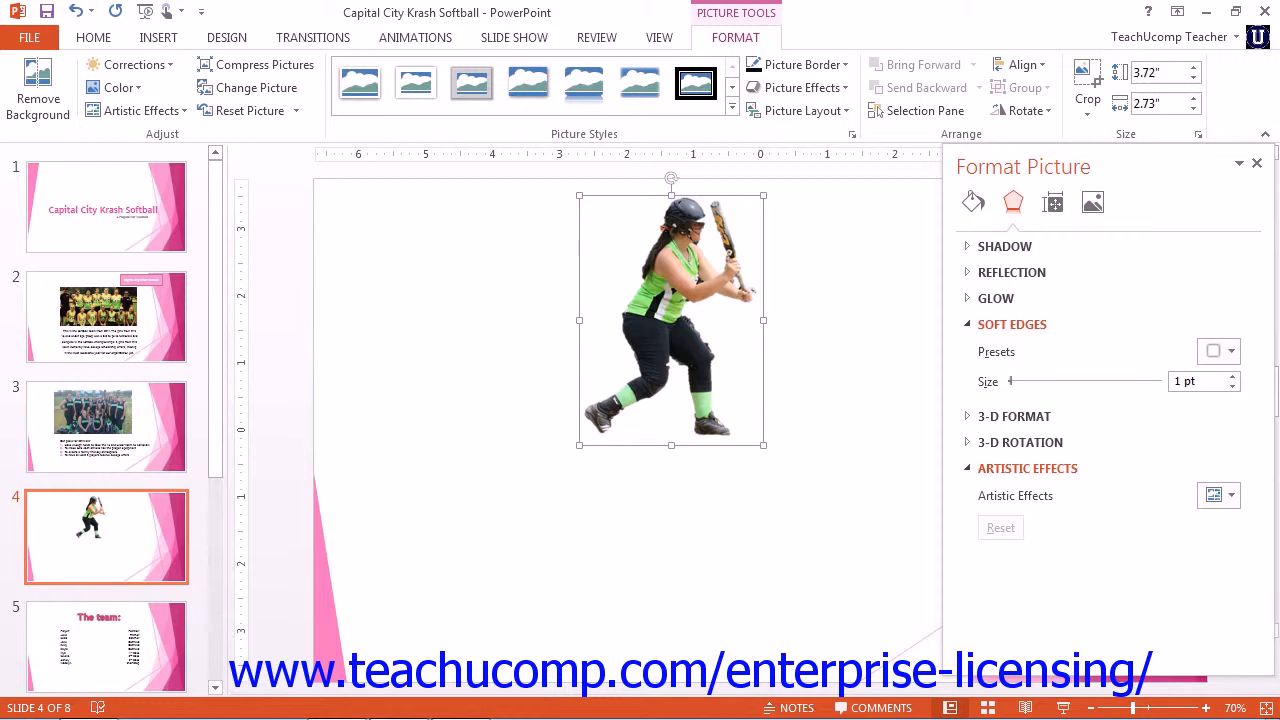
mouse_move(1010, 381)
mouse_down()
mouse_move(1077, 381)
mouse_move(1010, 381)
mouse_up()
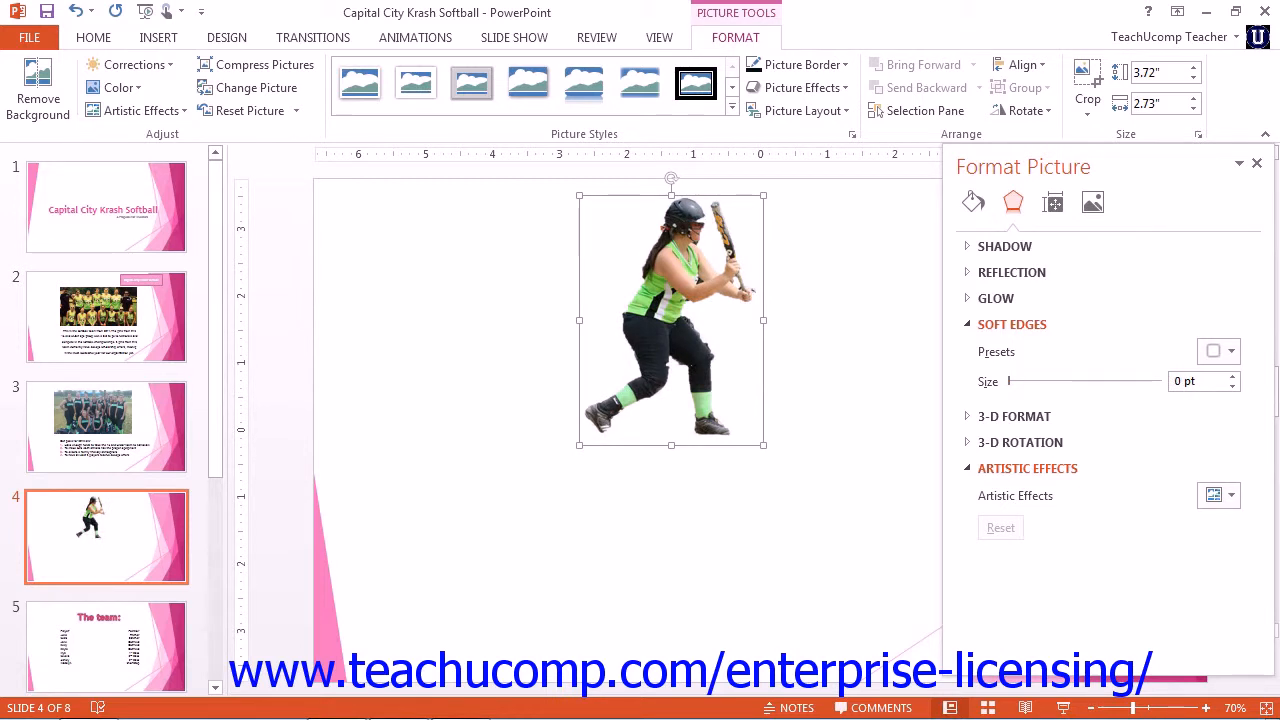
Set the batter picture to No Soft Edges and collapse the soft edges settings.
click(1230, 351)
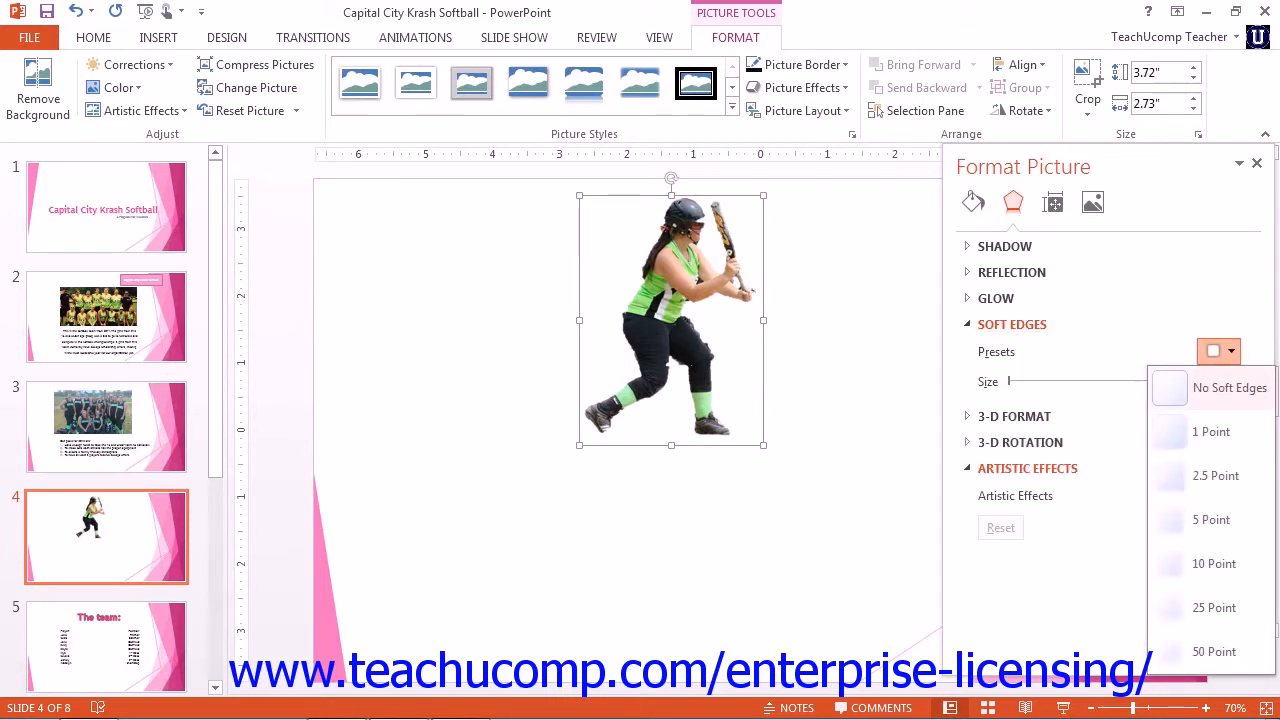
click(1225, 388)
click(1012, 324)
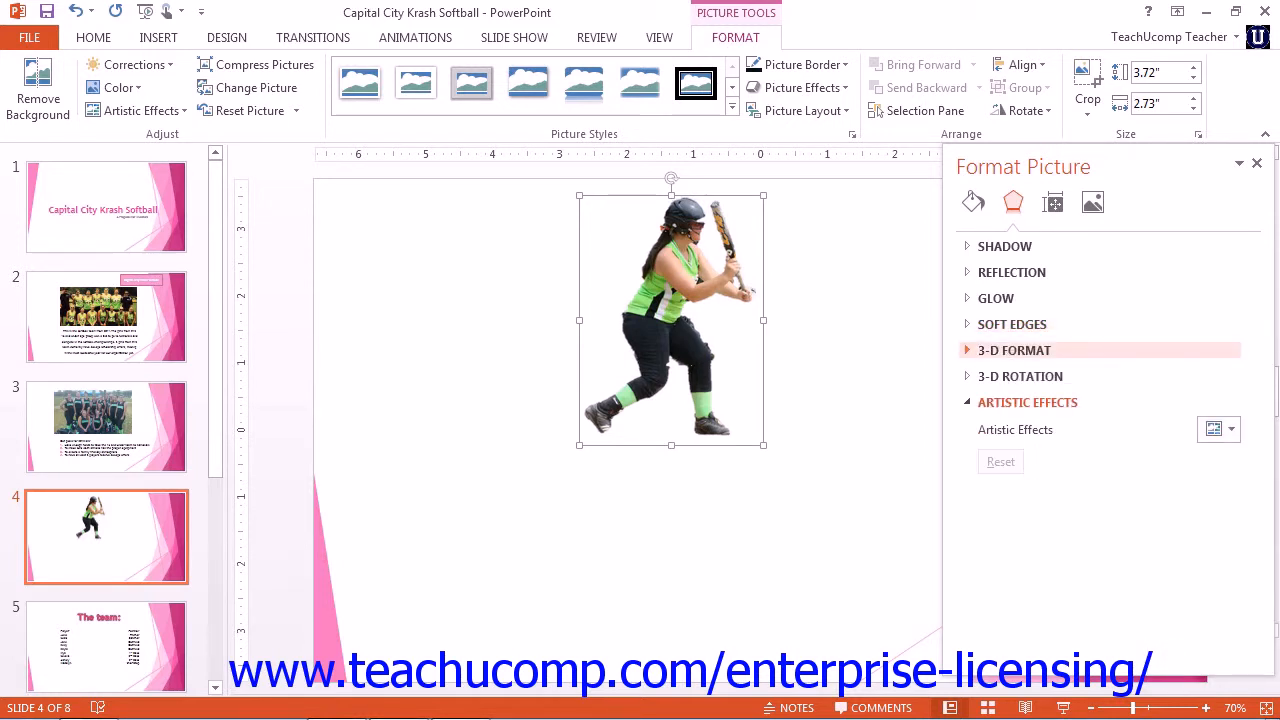
Expand the batter picture's 3-D format settings and apply a 6 by 6 pt top bevel and an 8 by 6 pt bottom bevel.
click(1014, 350)
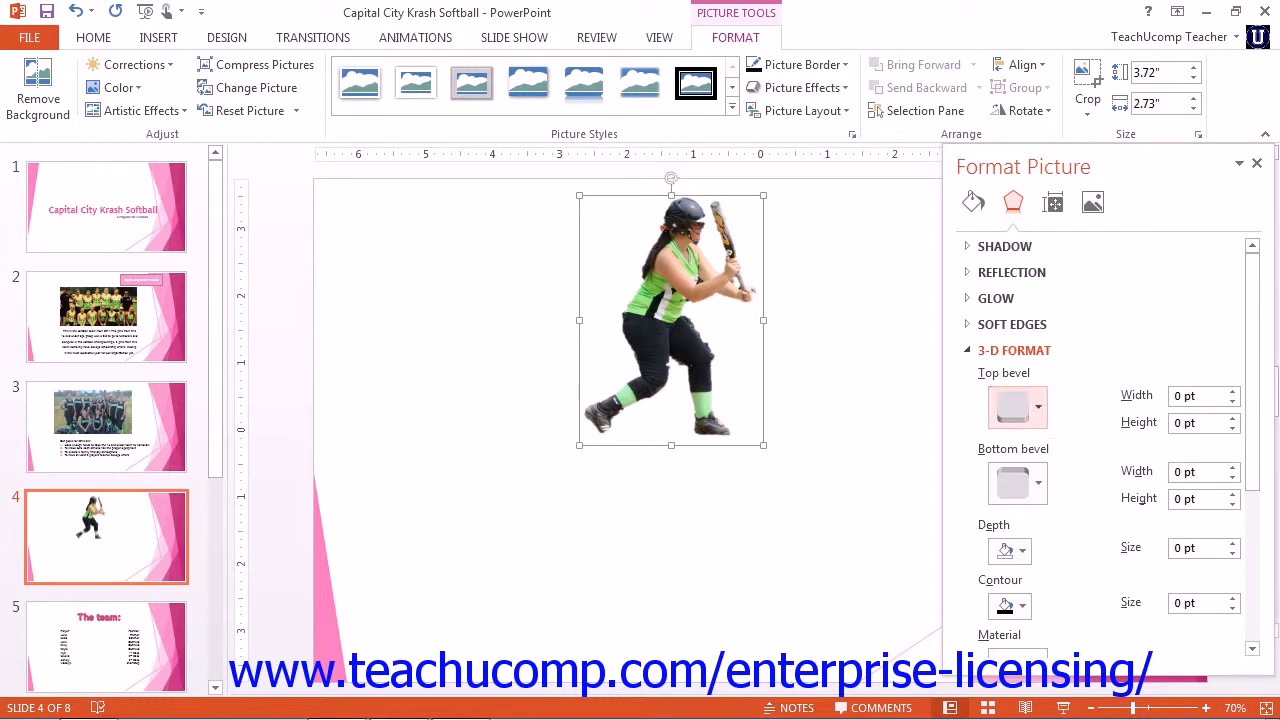
click(1017, 406)
click(1073, 560)
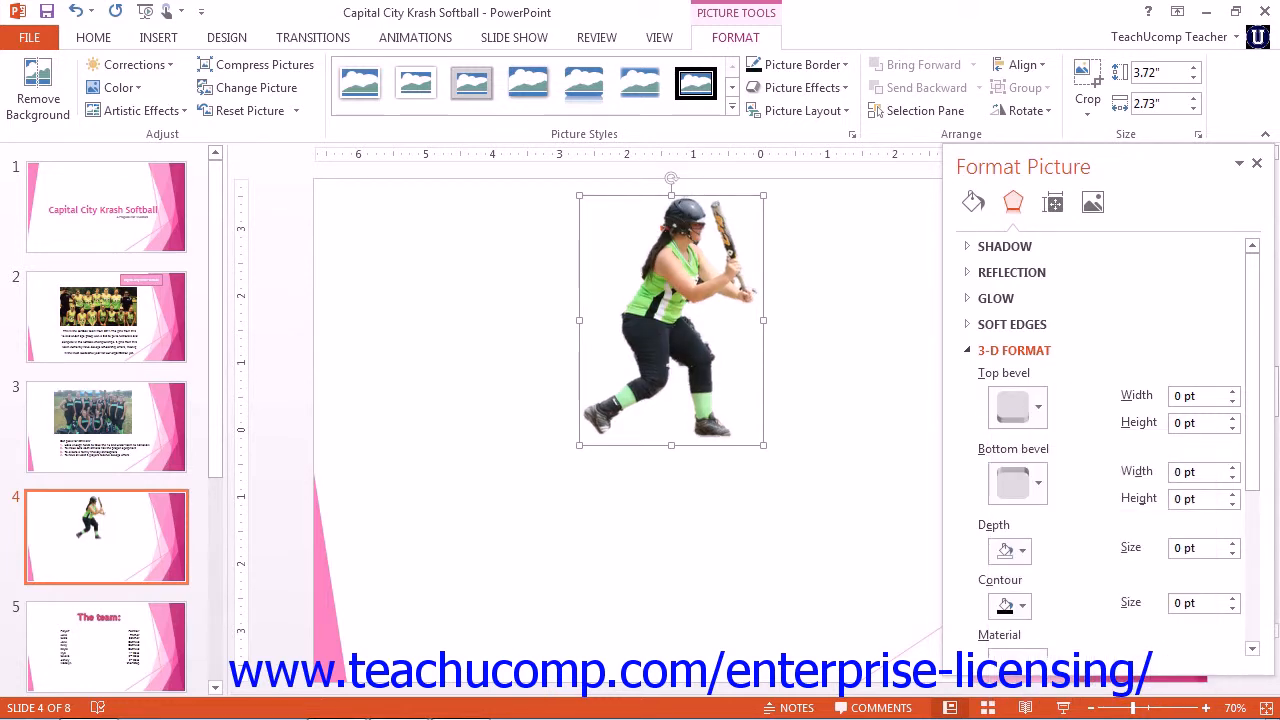
click(1017, 483)
click(1073, 433)
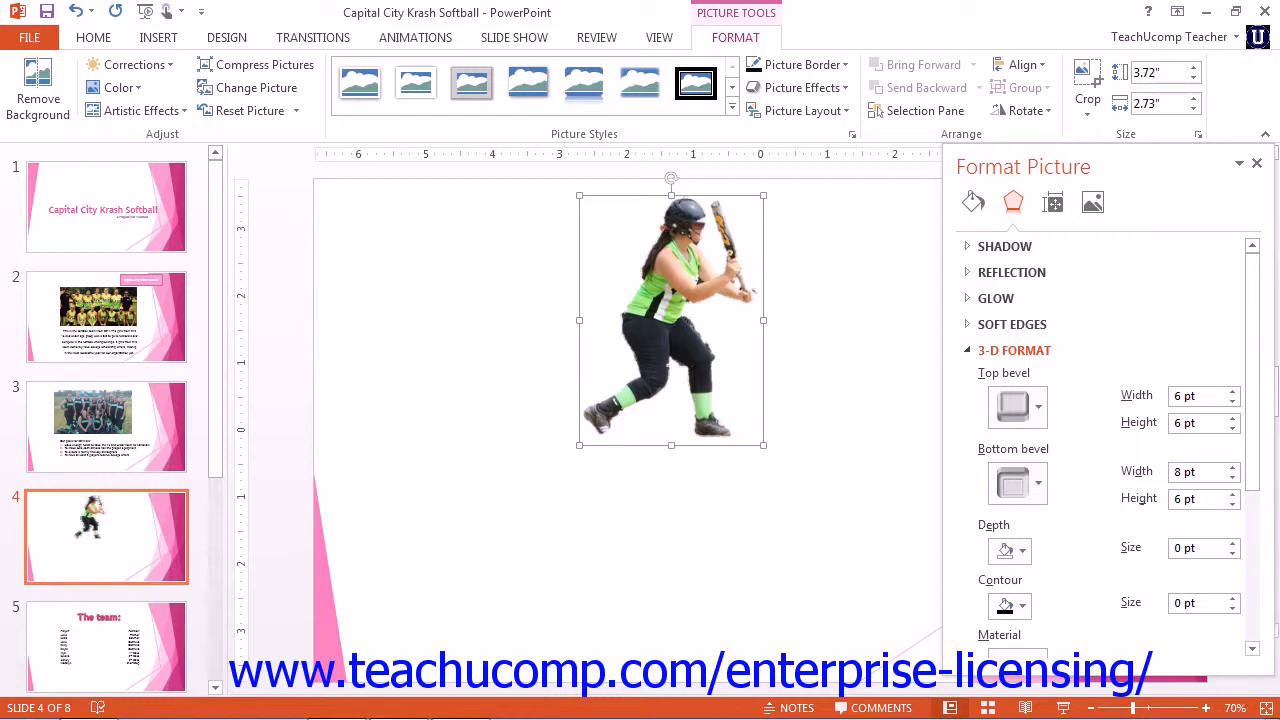
Give the batter picture a pink 3-D depth colour with a depth size of 6 pt.
scroll(1005, 610, down, 3)
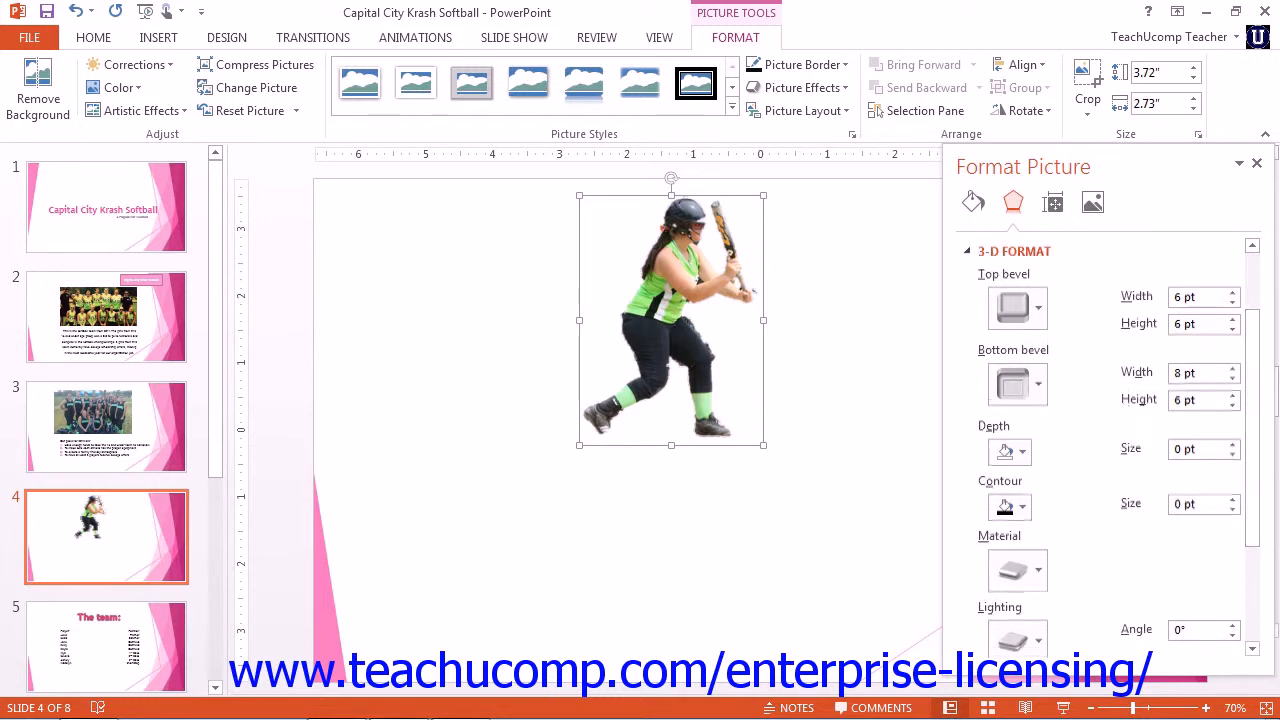
click(1010, 451)
click(1065, 275)
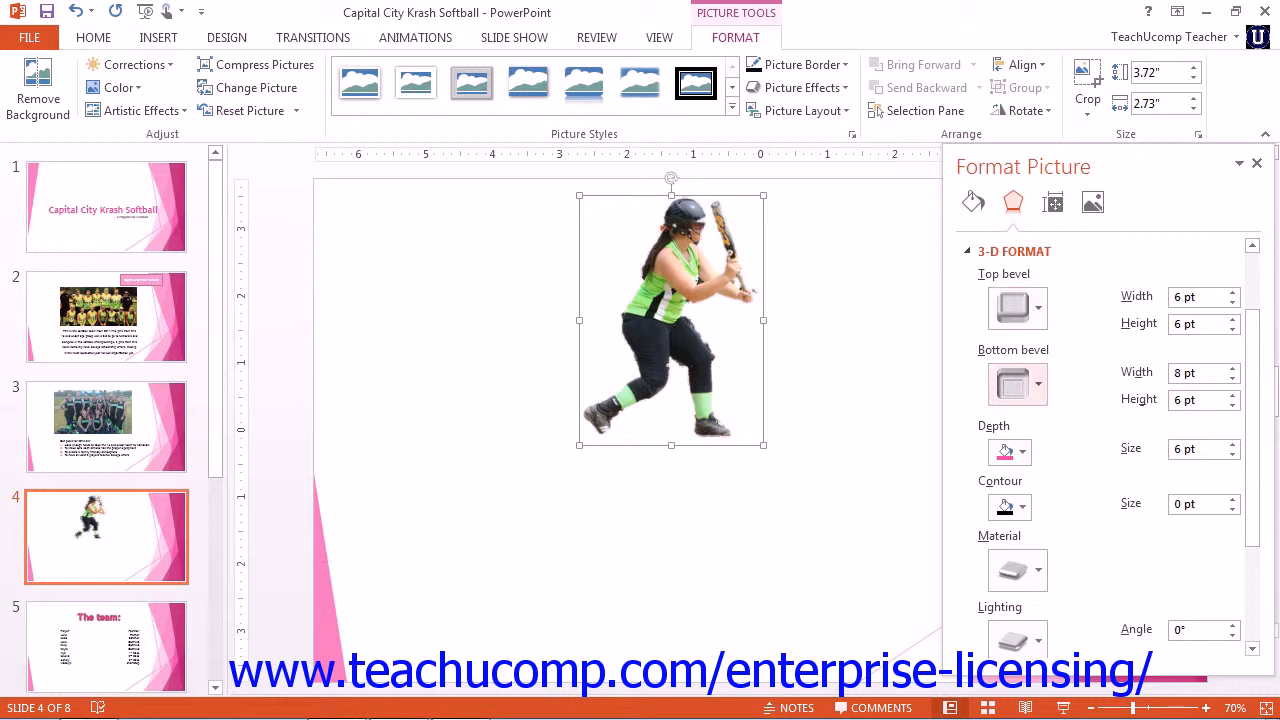
Apply a 1 pt blue-grey contour and the Dark Edge special-effect material to the batter picture.
click(1010, 507)
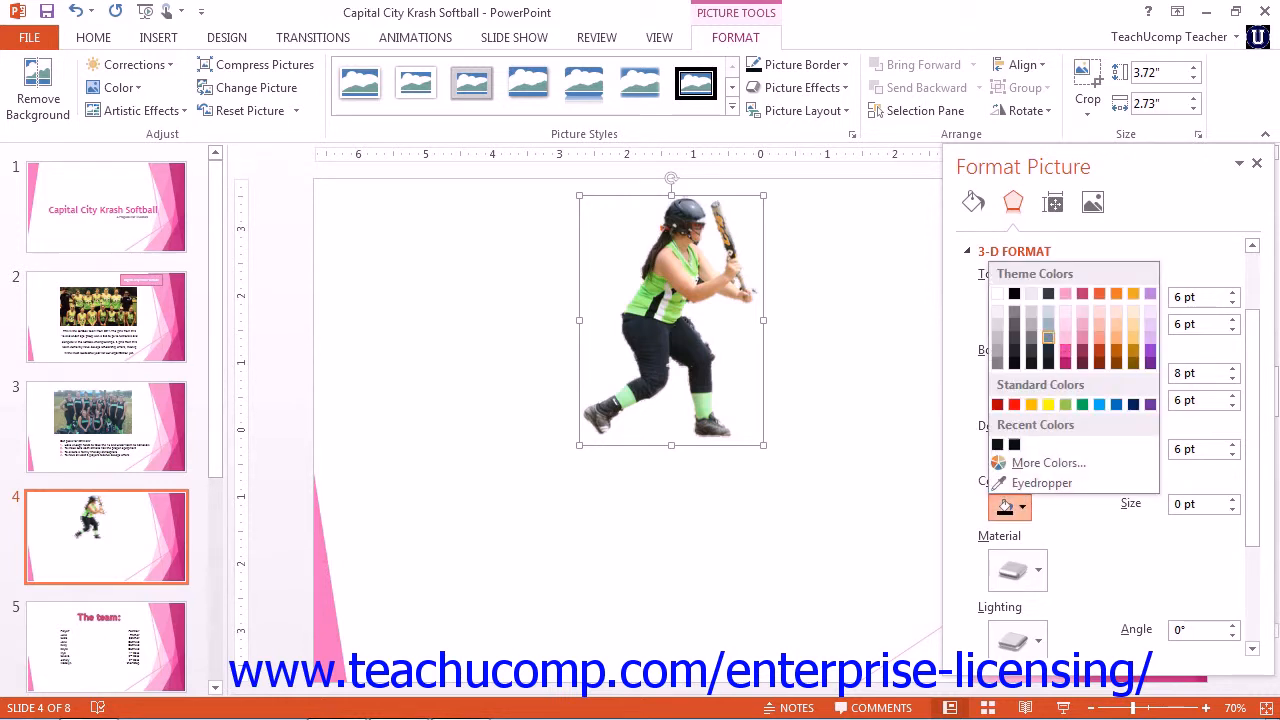
click(1049, 337)
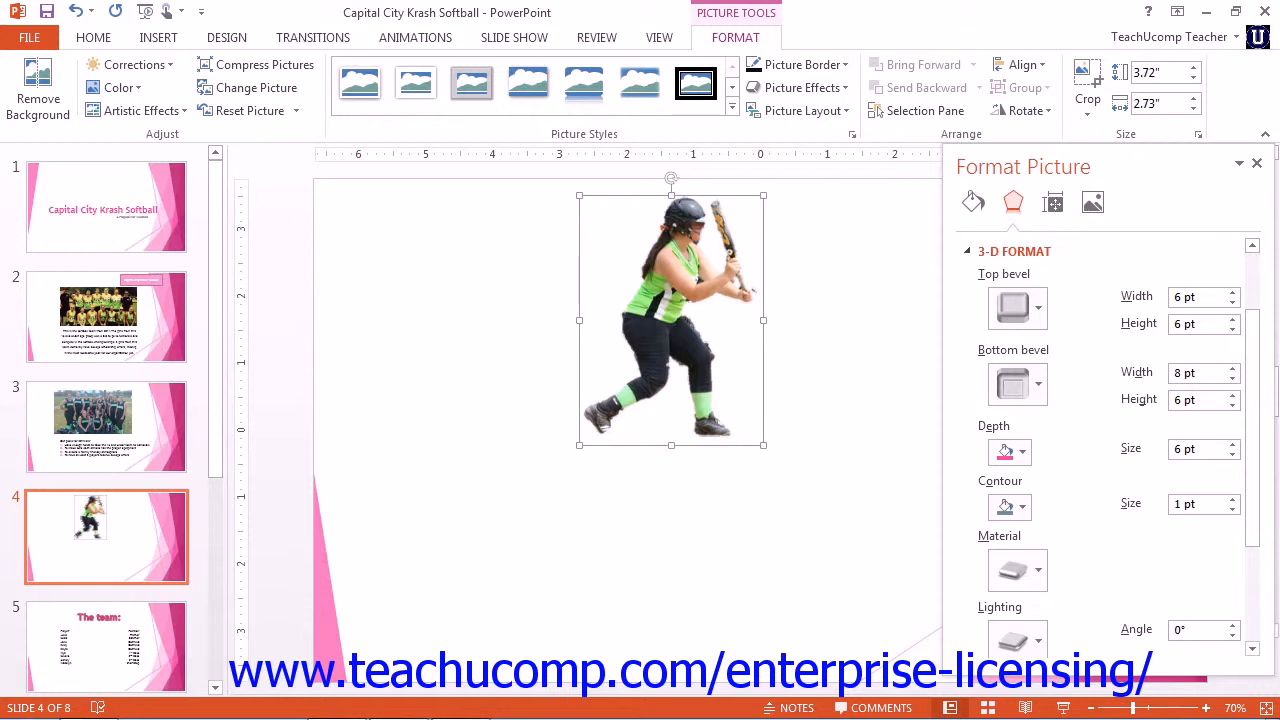
click(1020, 571)
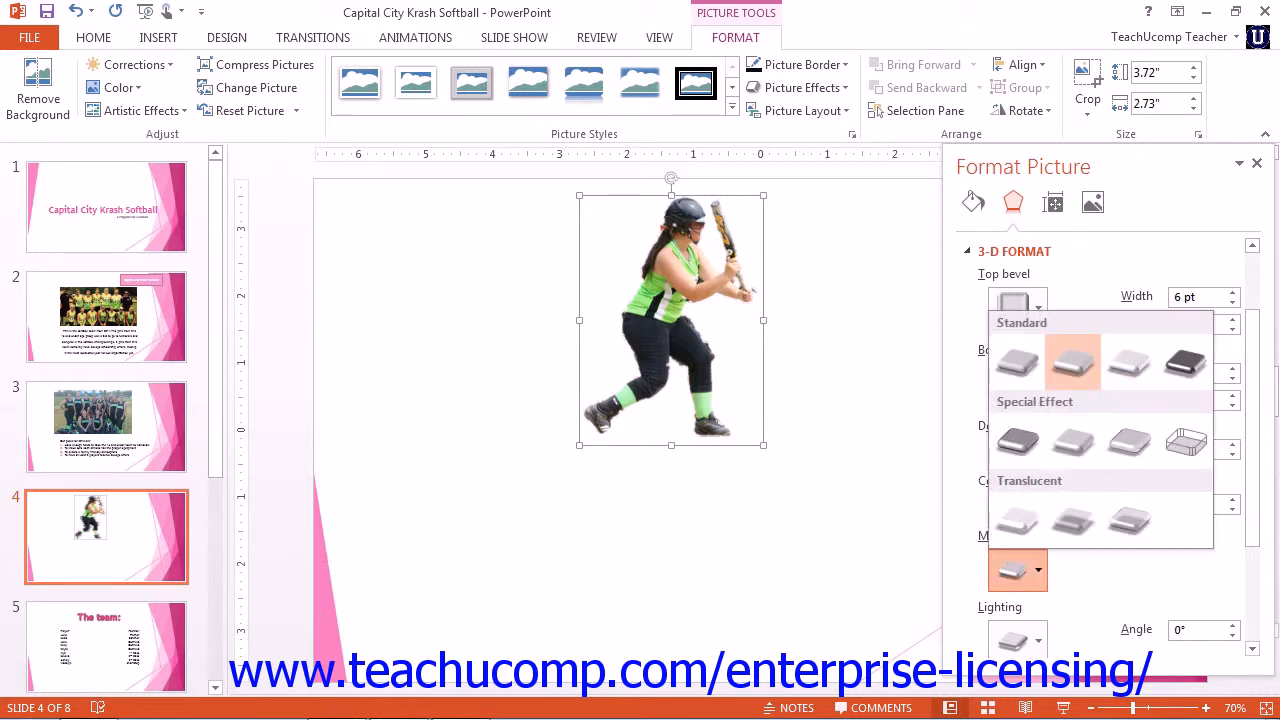
click(1008, 445)
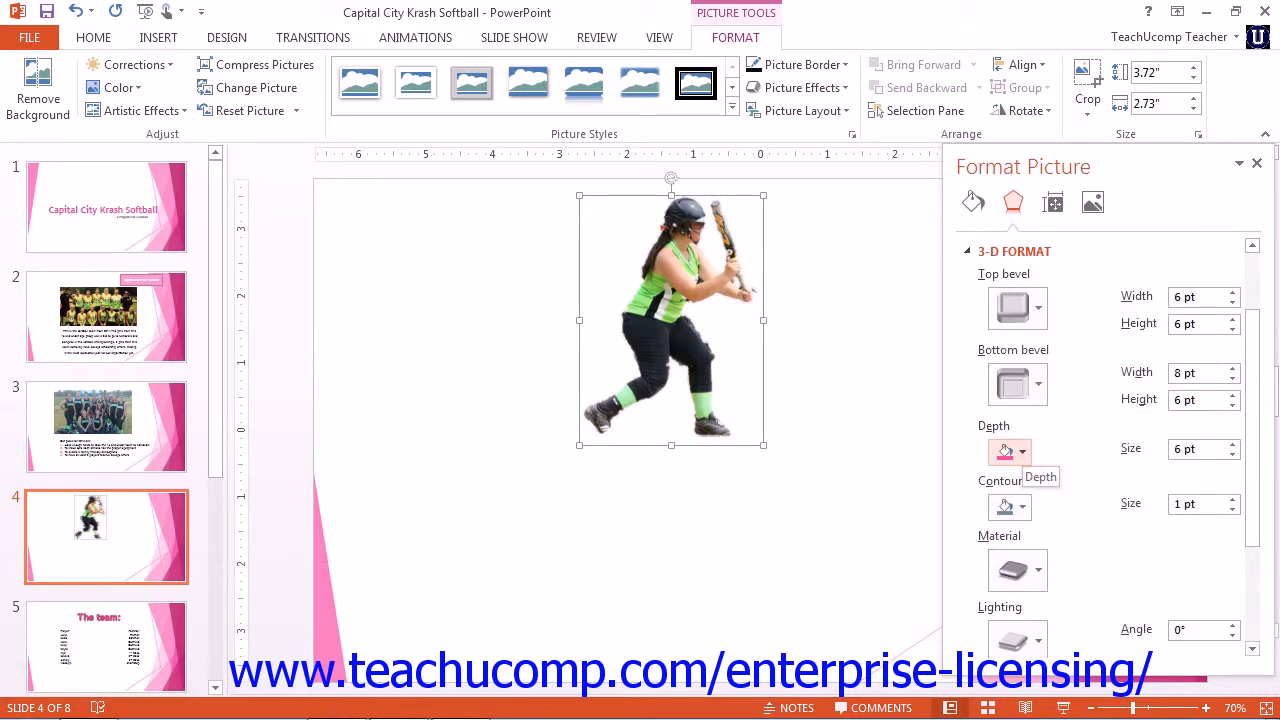
Set the top bevel's width to 10 pt and increase its height.
click(1232, 292)
click(1232, 292)
click(1232, 292)
click(1232, 292)
click(1232, 292)
click(1232, 292)
click(1232, 292)
click(1232, 292)
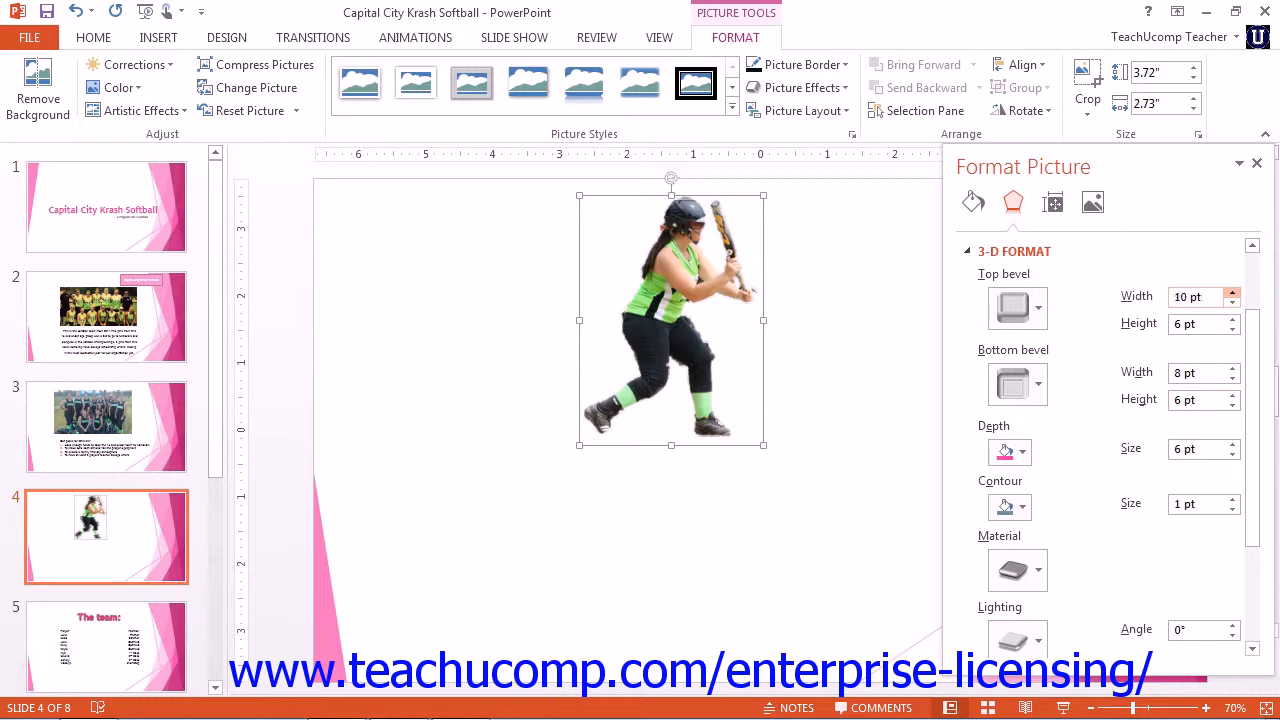
click(1232, 319)
click(1232, 319)
click(1232, 319)
click(1232, 319)
click(1232, 319)
click(1232, 319)
Apply the blue lighting preset from the Cool group to the batter picture.
scroll(1100, 450, down, 3)
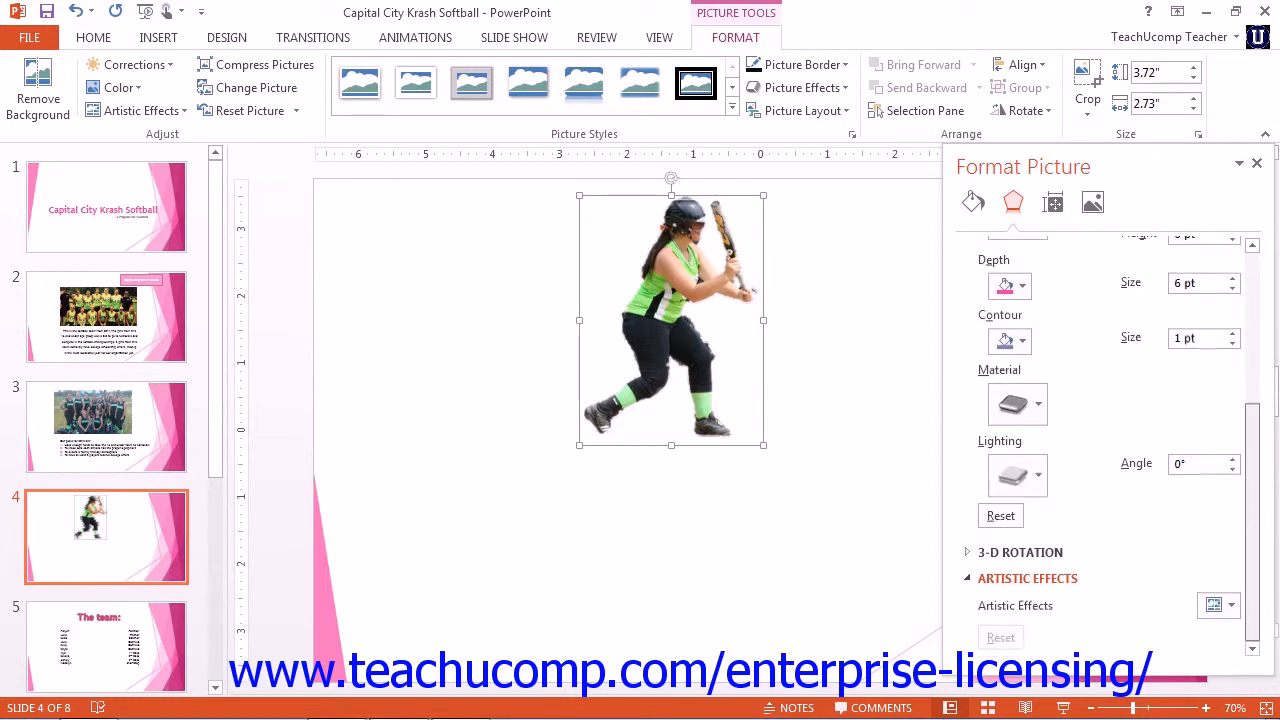
click(1020, 476)
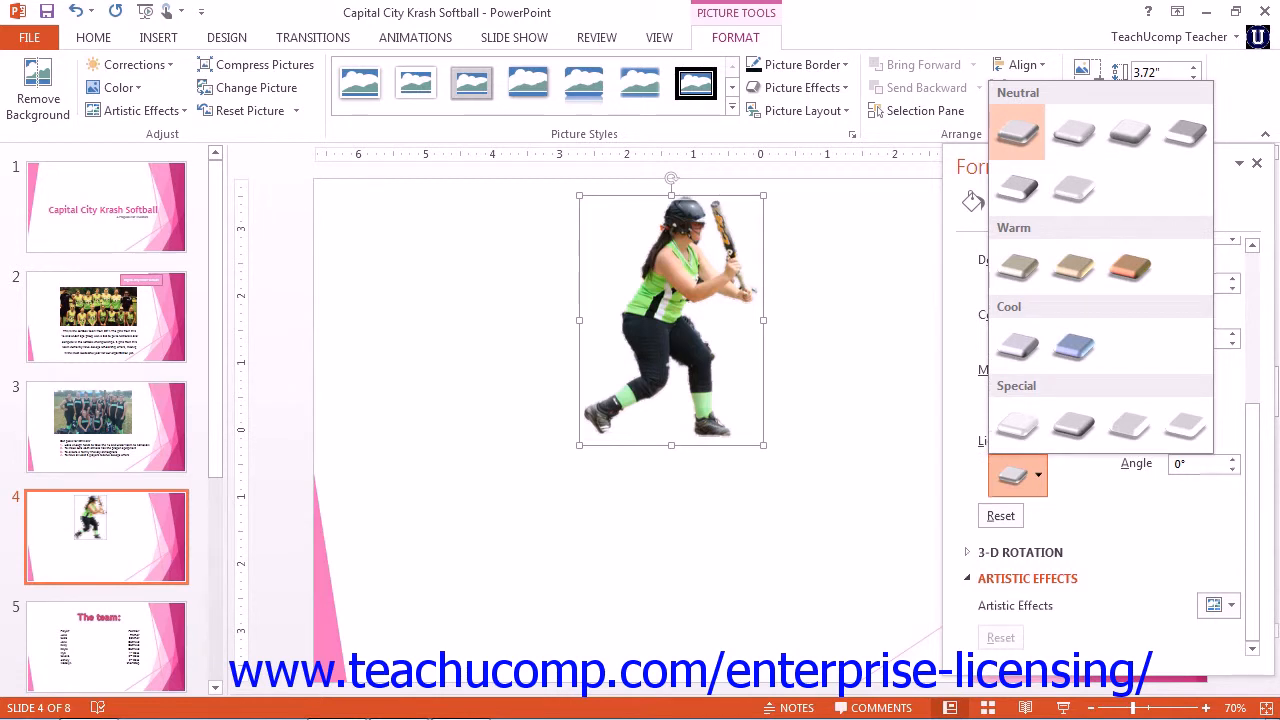
click(1074, 346)
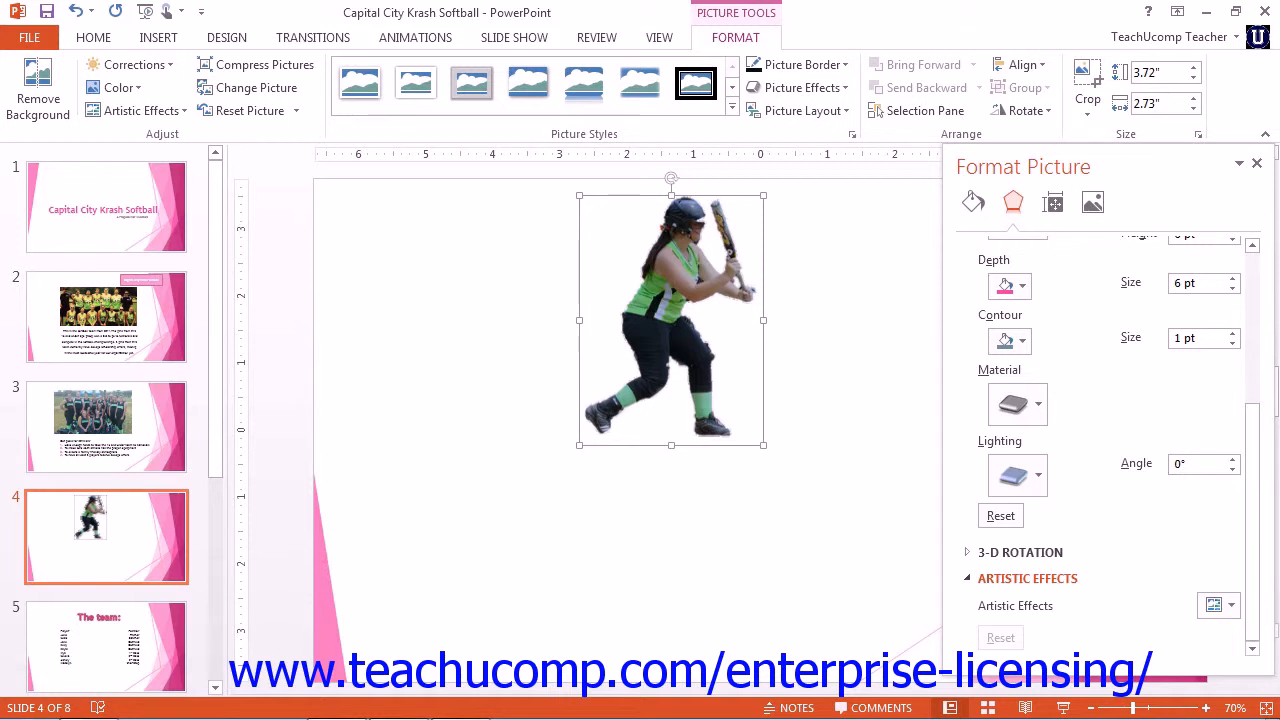
click(1017, 476)
click(1073, 346)
Set the lighting angle of the picture's 3-D format to 120°.
click(1232, 459)
click(1232, 459)
click(1232, 459)
click(1232, 459)
click(1232, 459)
click(1232, 459)
click(1232, 459)
click(1232, 459)
click(1232, 459)
click(1232, 459)
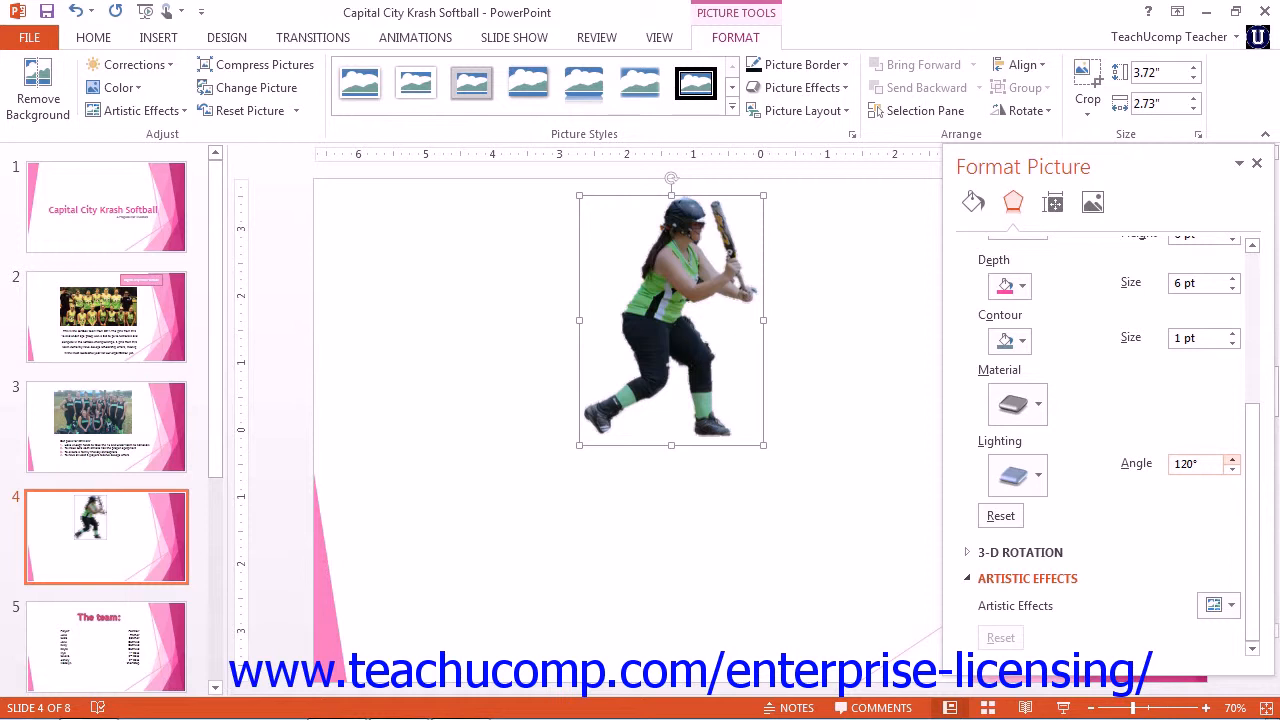
Reset the picture's 3-D format settings and collapse that section.
click(1000, 515)
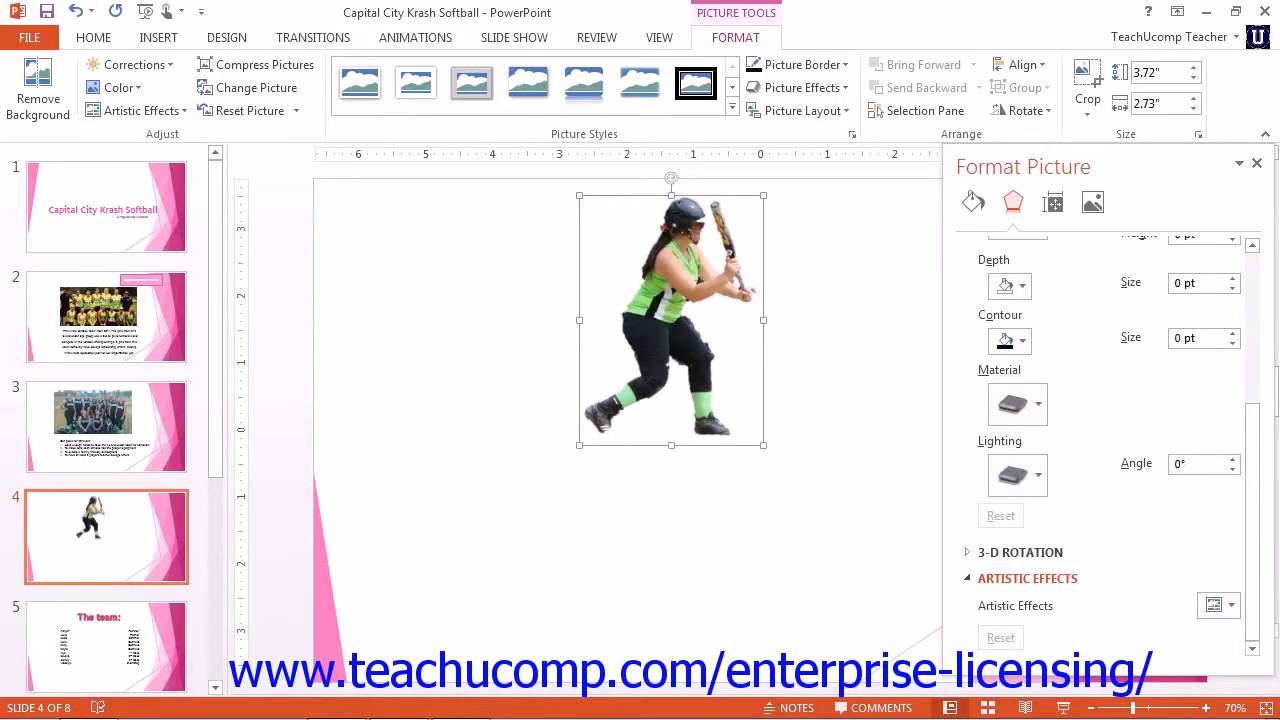
drag(1252, 500, 1252, 349)
click(1014, 350)
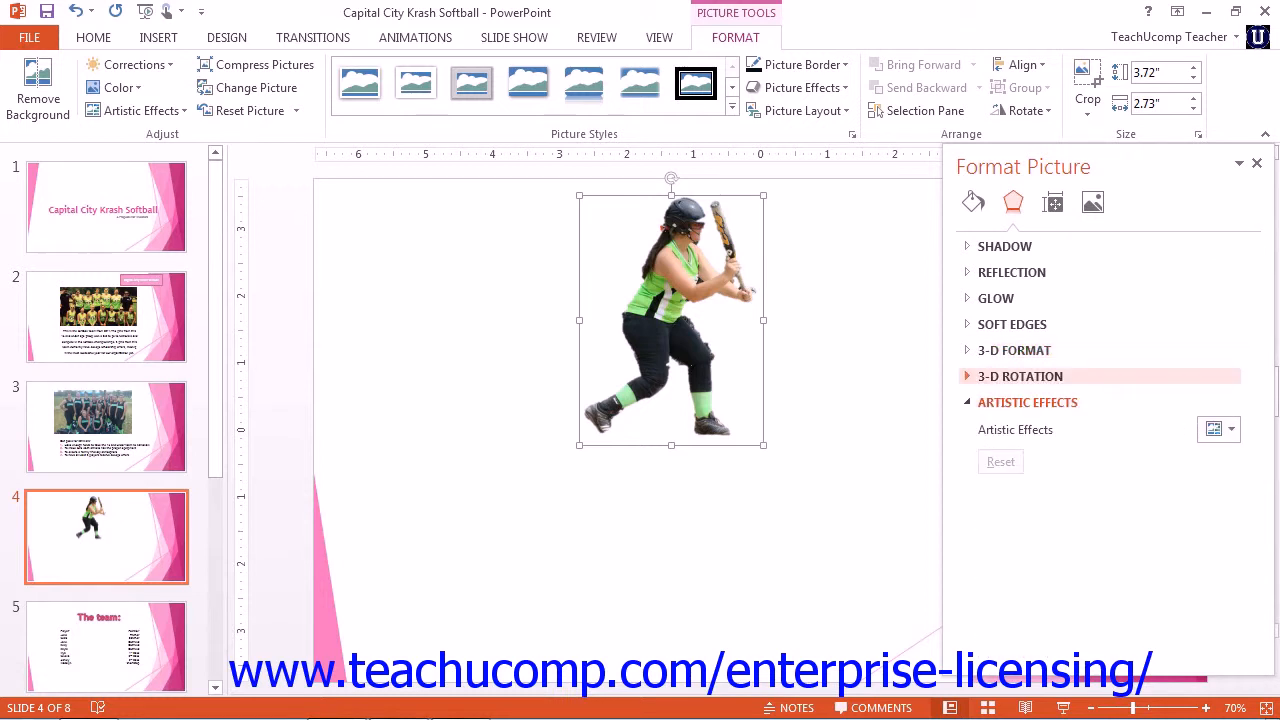
Expand the 3-D rotation settings and apply the first Parallel preset, followed by the second one with 315° X and 35° Y rotation.
click(1020, 376)
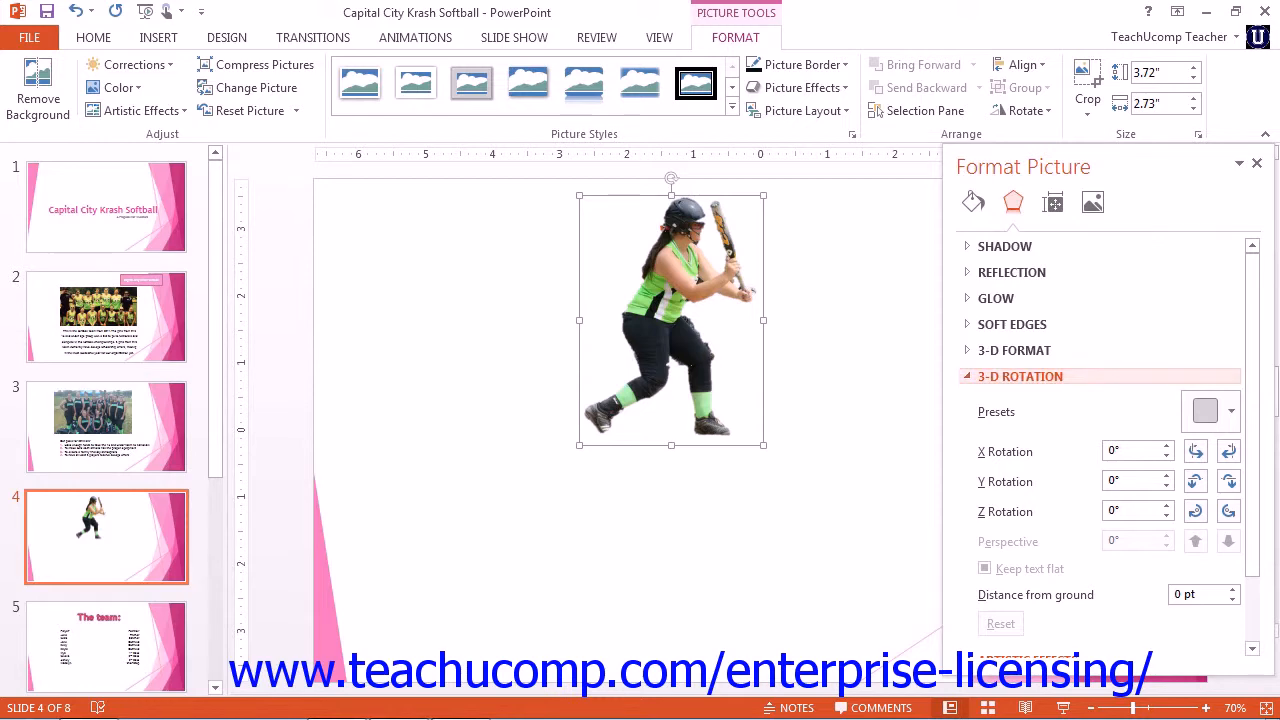
click(1210, 411)
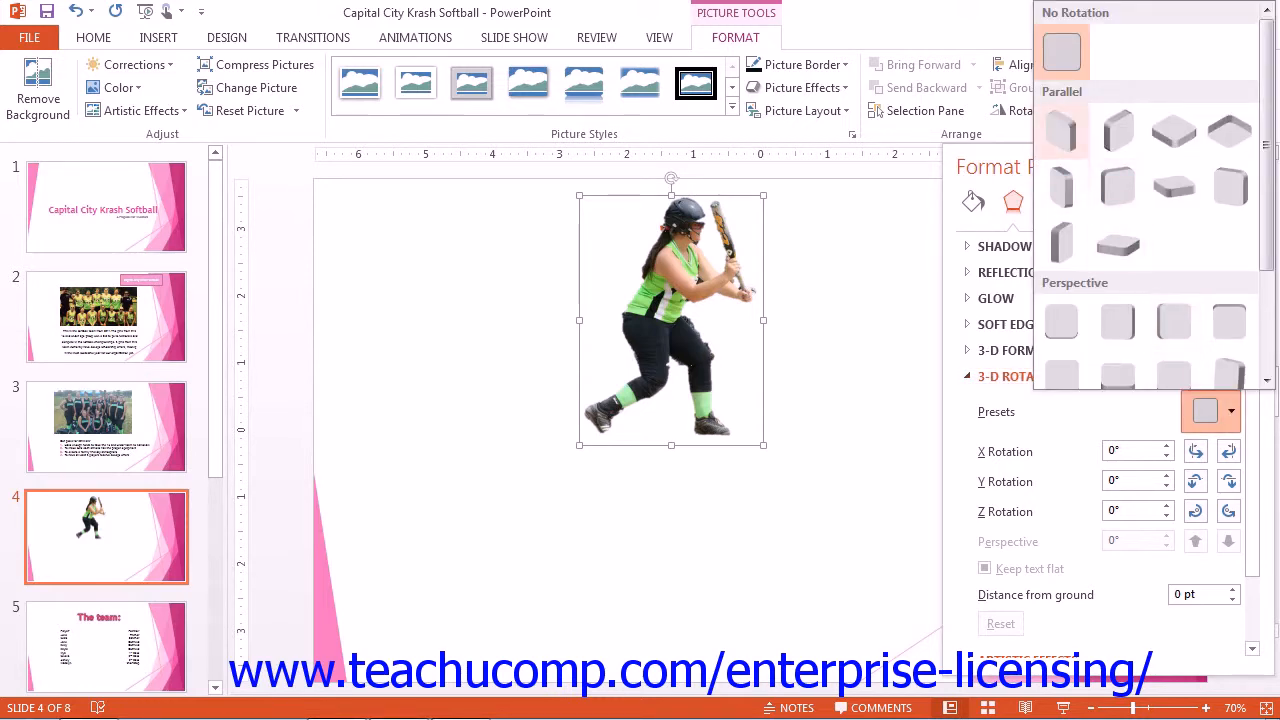
click(1061, 131)
click(1210, 411)
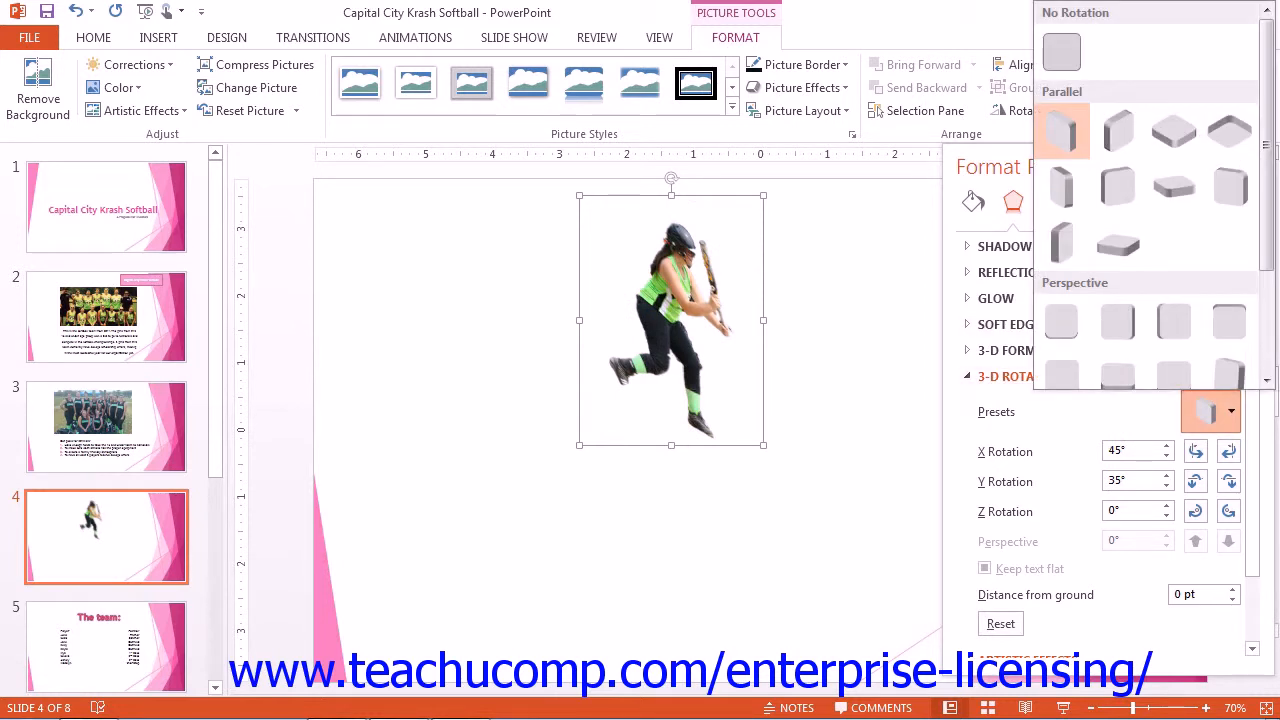
click(1118, 131)
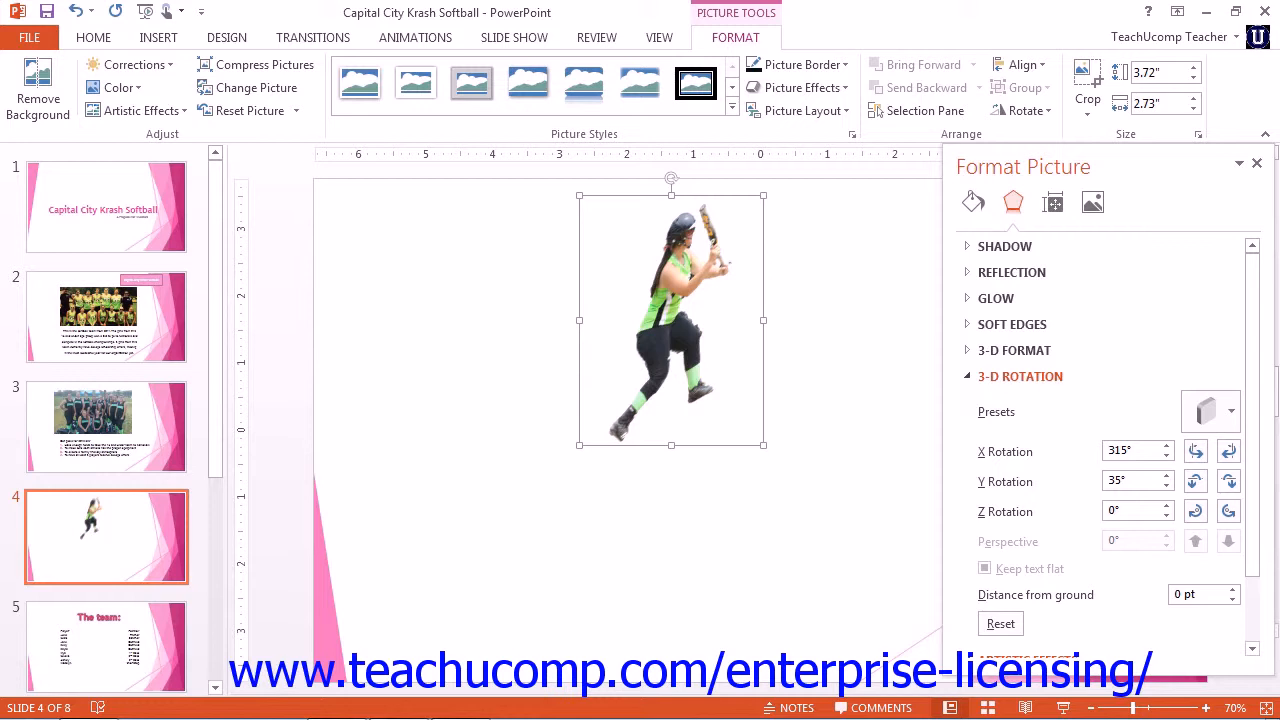
Set the batter picture's X rotation to 340° and its Y rotation to 30°.
click(1166, 446)
click(1166, 446)
click(1166, 446)
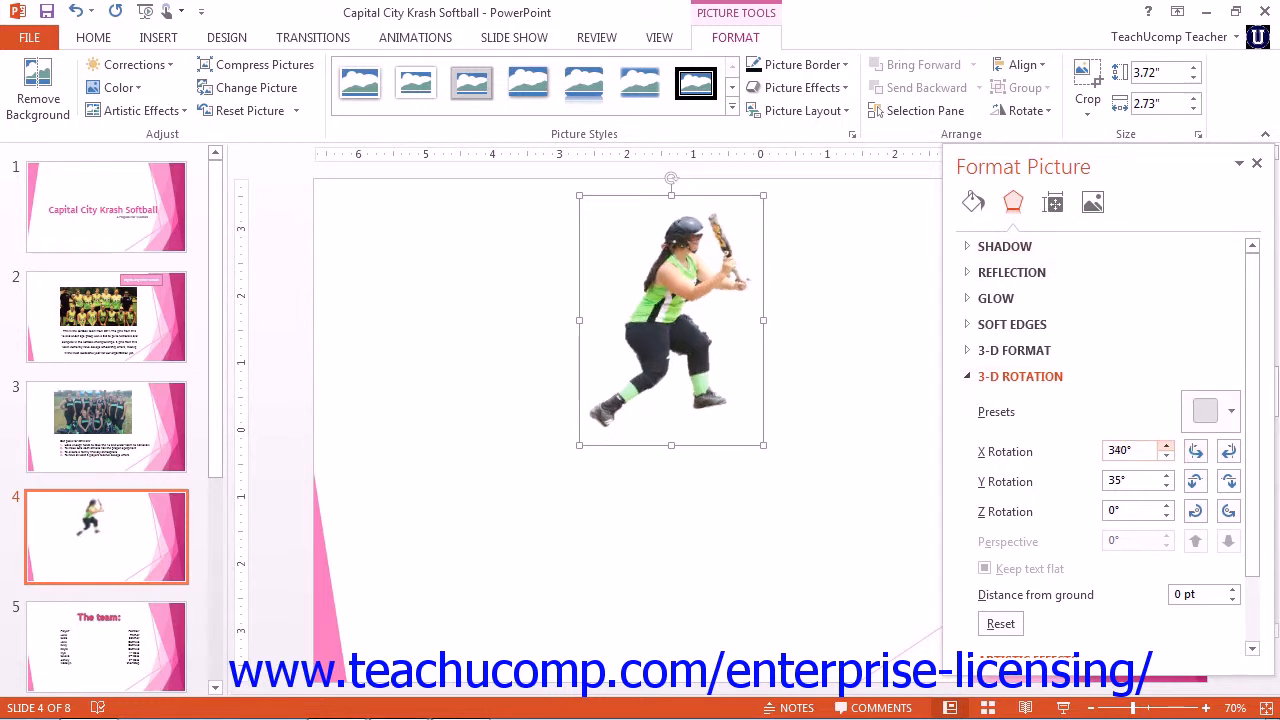
click(1166, 477)
click(1166, 477)
click(1166, 485)
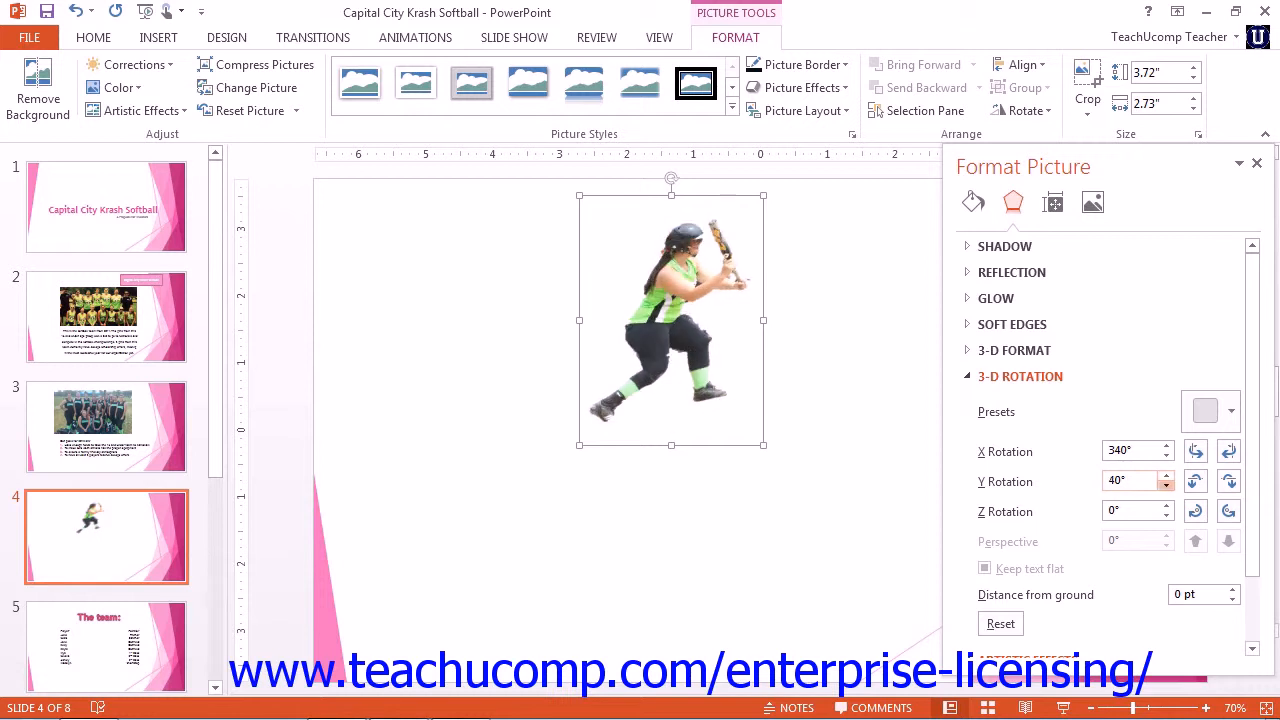
click(1166, 485)
Try a Z rotation of 20° on the batter picture and reduce it to 10°.
click(1166, 506)
click(1166, 506)
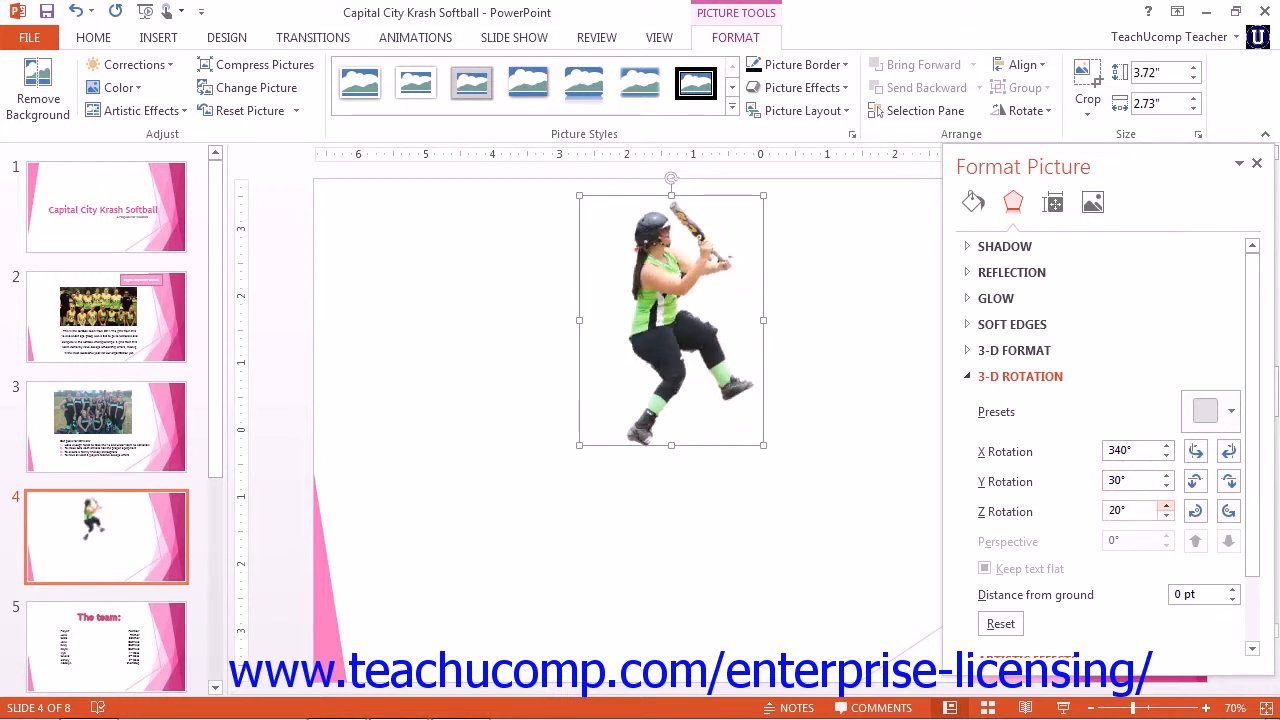
click(1166, 516)
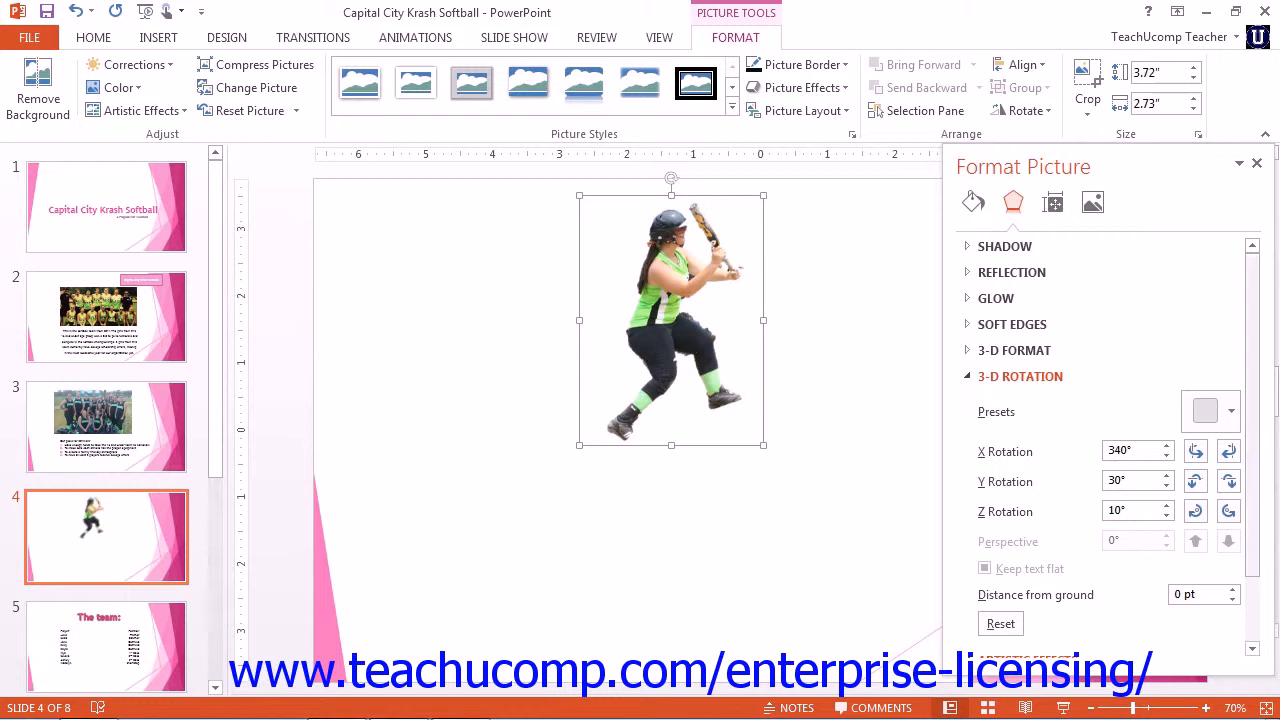
Set the picture's distance from ground to 6 pt in the 3-D rotation settings.
scroll(1110, 447, down, 3)
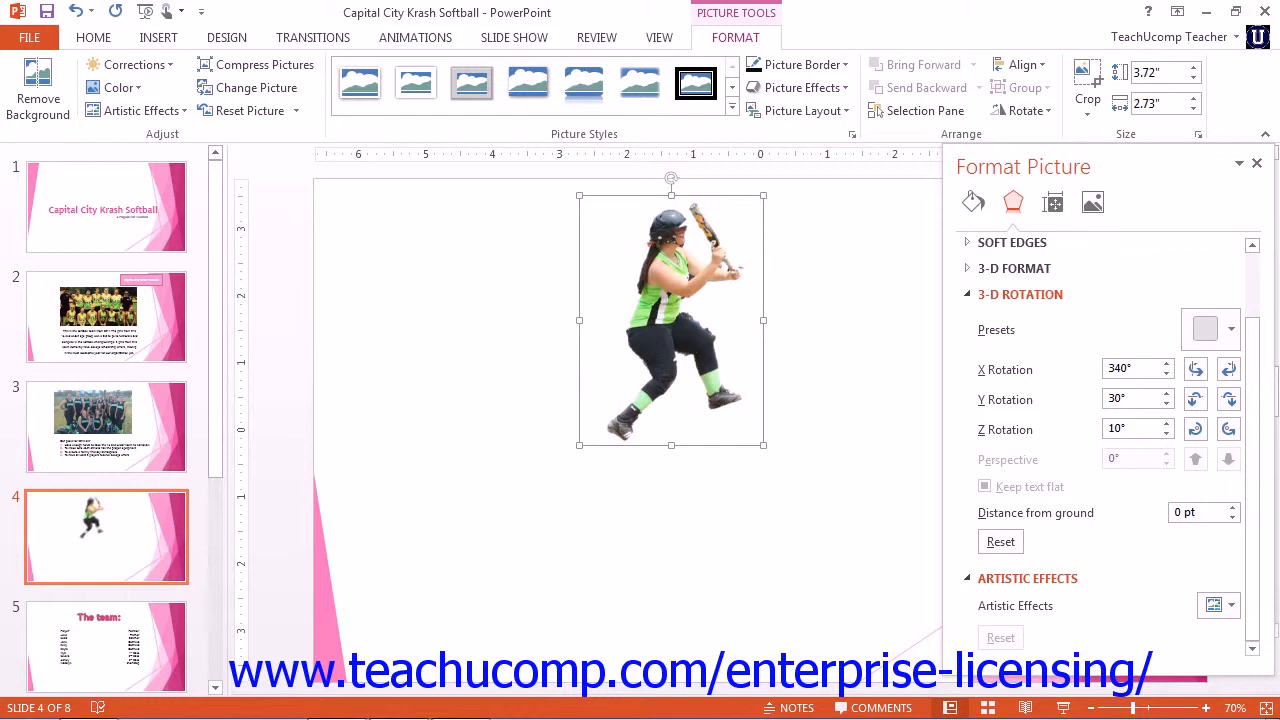
click(1232, 507)
click(1232, 507)
click(1232, 507)
click(1232, 507)
click(1232, 507)
click(1232, 507)
click(1232, 507)
click(1232, 507)
click(1232, 507)
click(1232, 507)
click(1232, 507)
click(1232, 507)
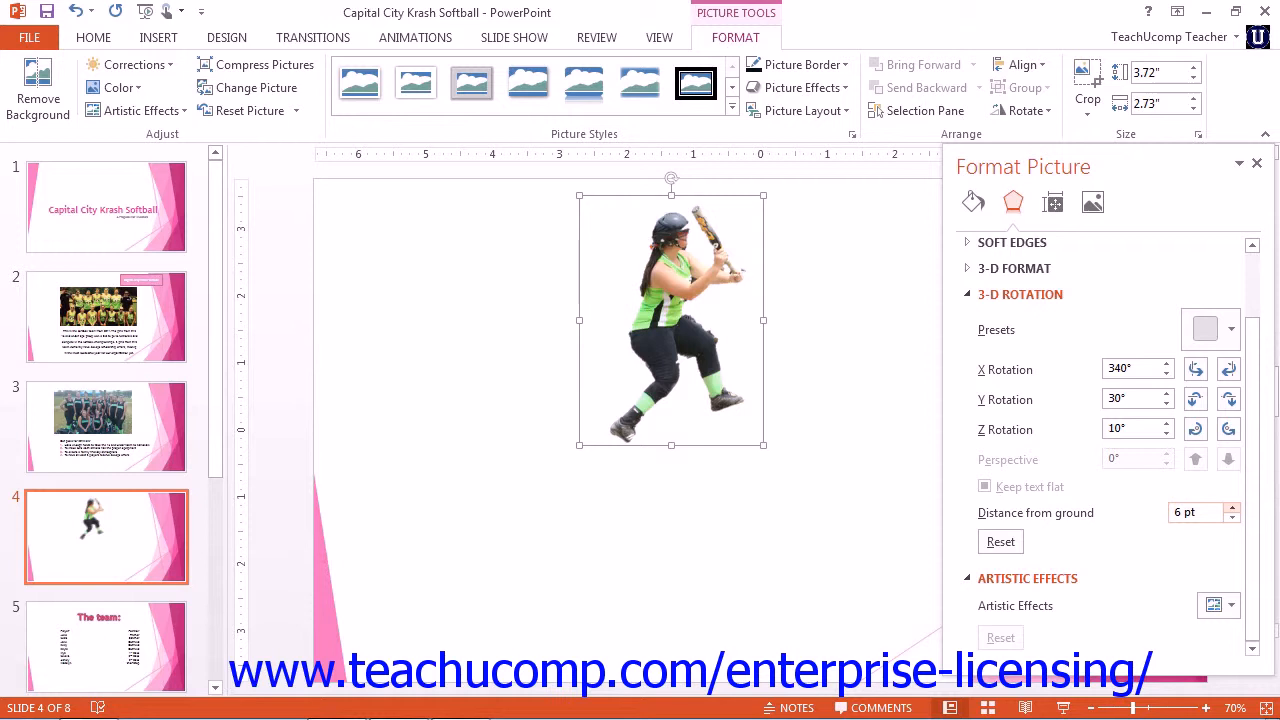
Reset the picture's 3-D rotation and collapse that section.
click(1000, 541)
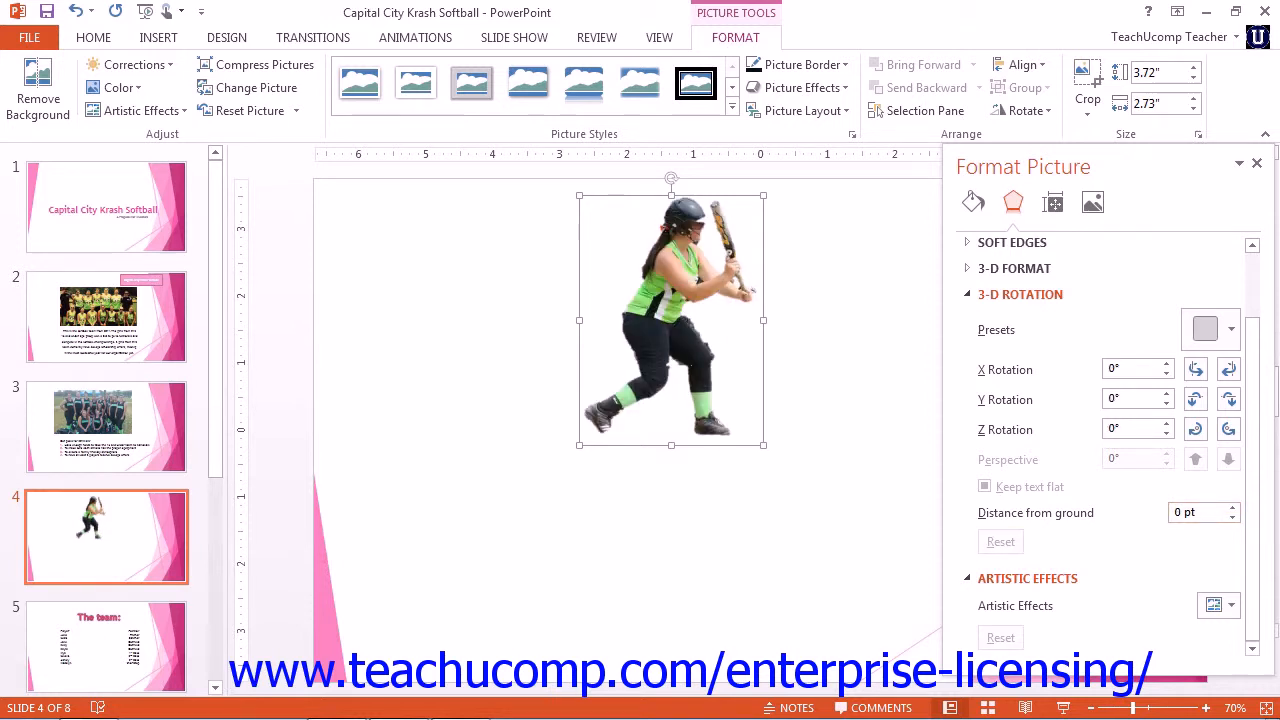
click(1020, 294)
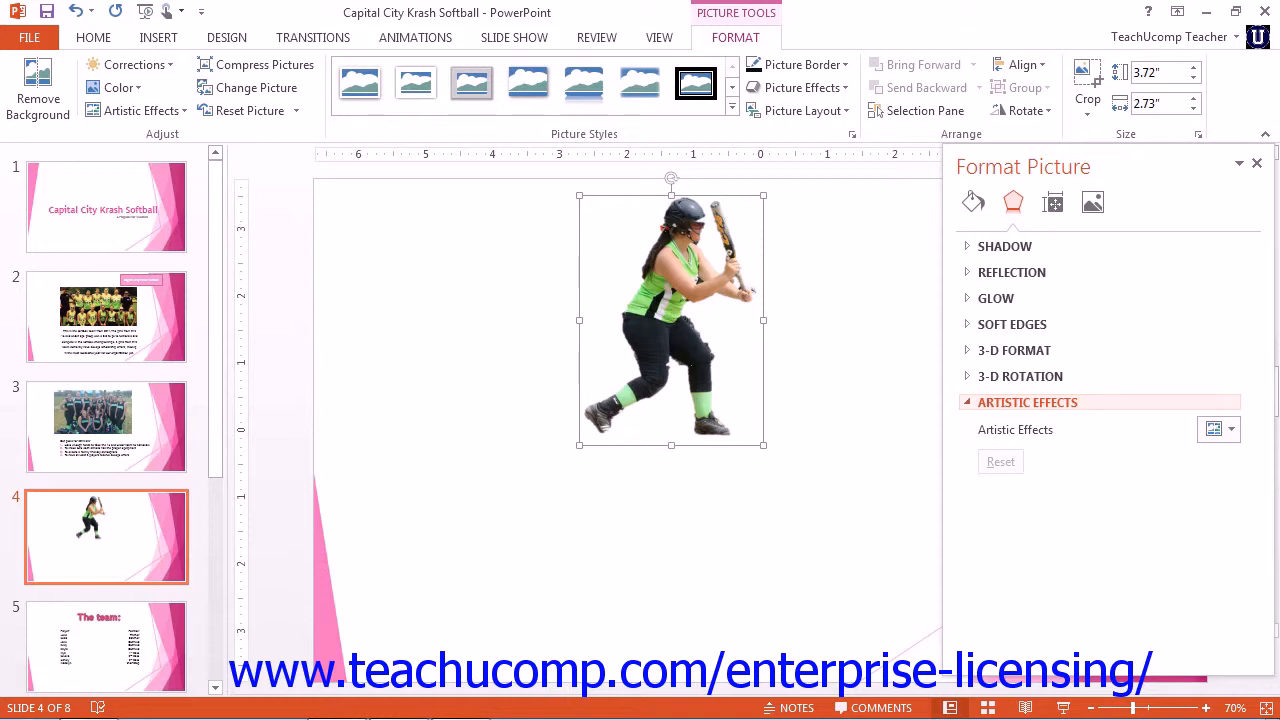
Apply the Marker artistic effect to the batter picture with 32% transparency and a size of 46.
click(1218, 429)
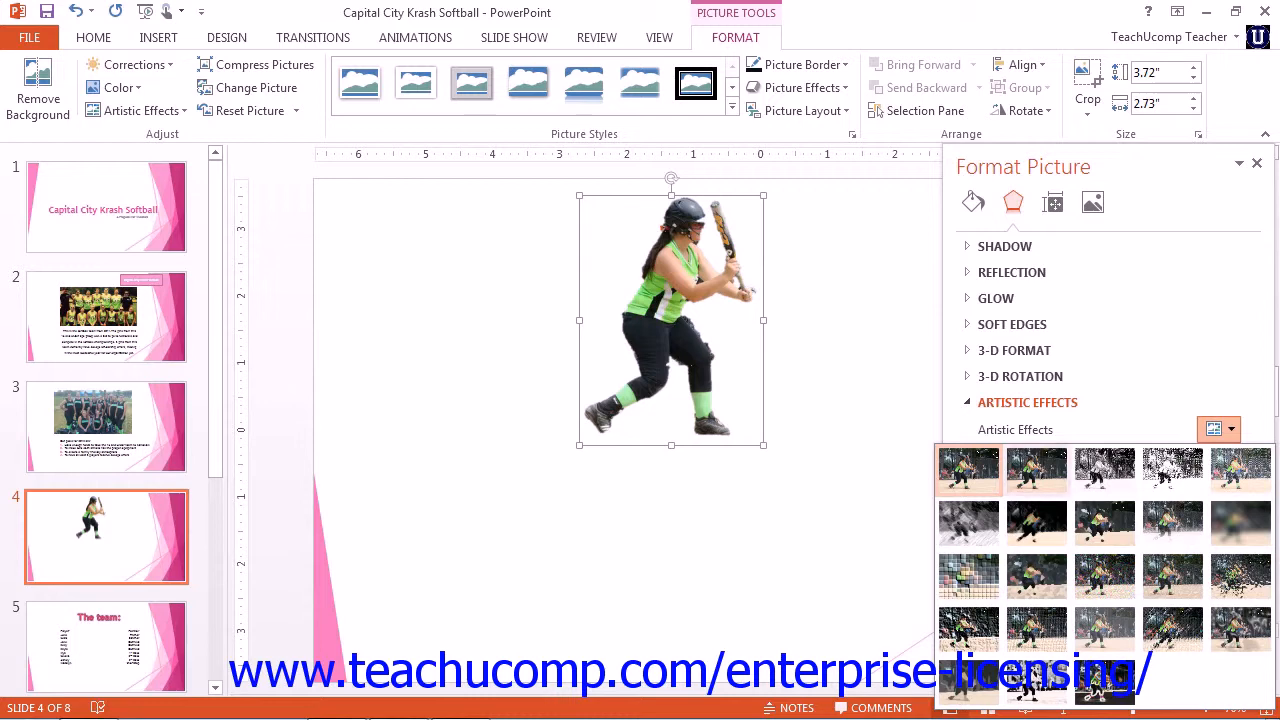
click(1037, 470)
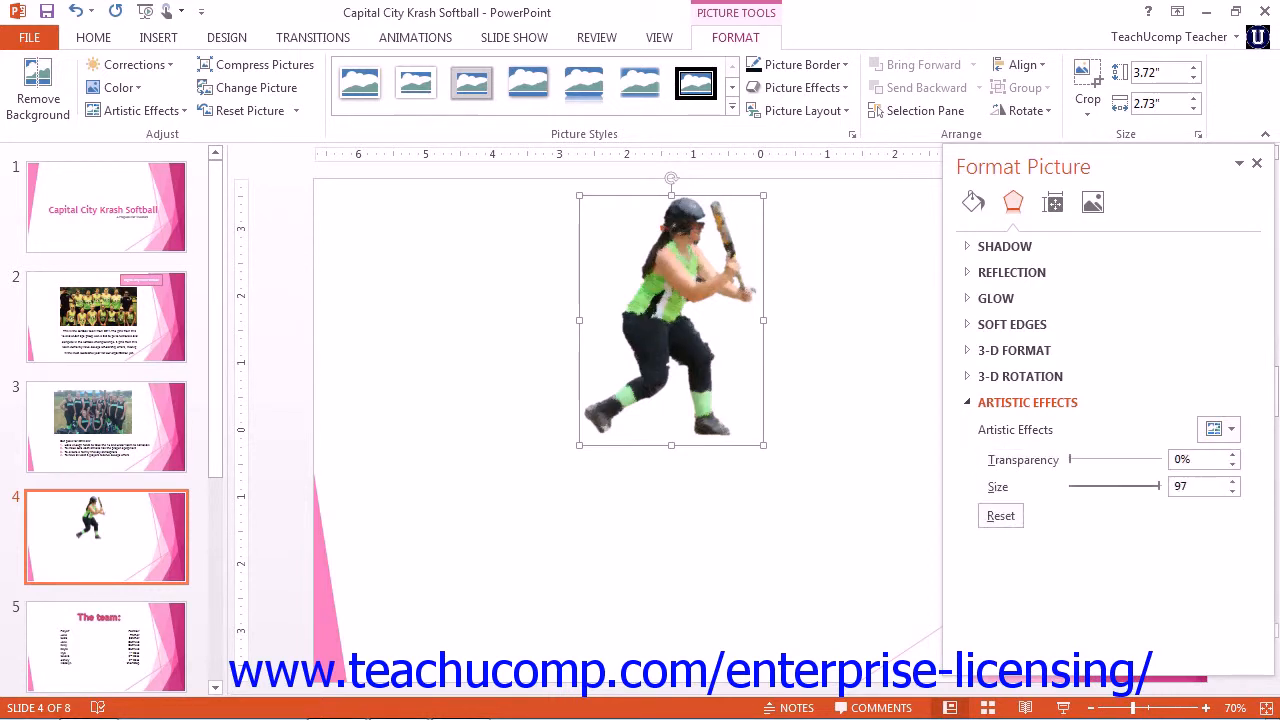
drag(1070, 459, 1111, 486)
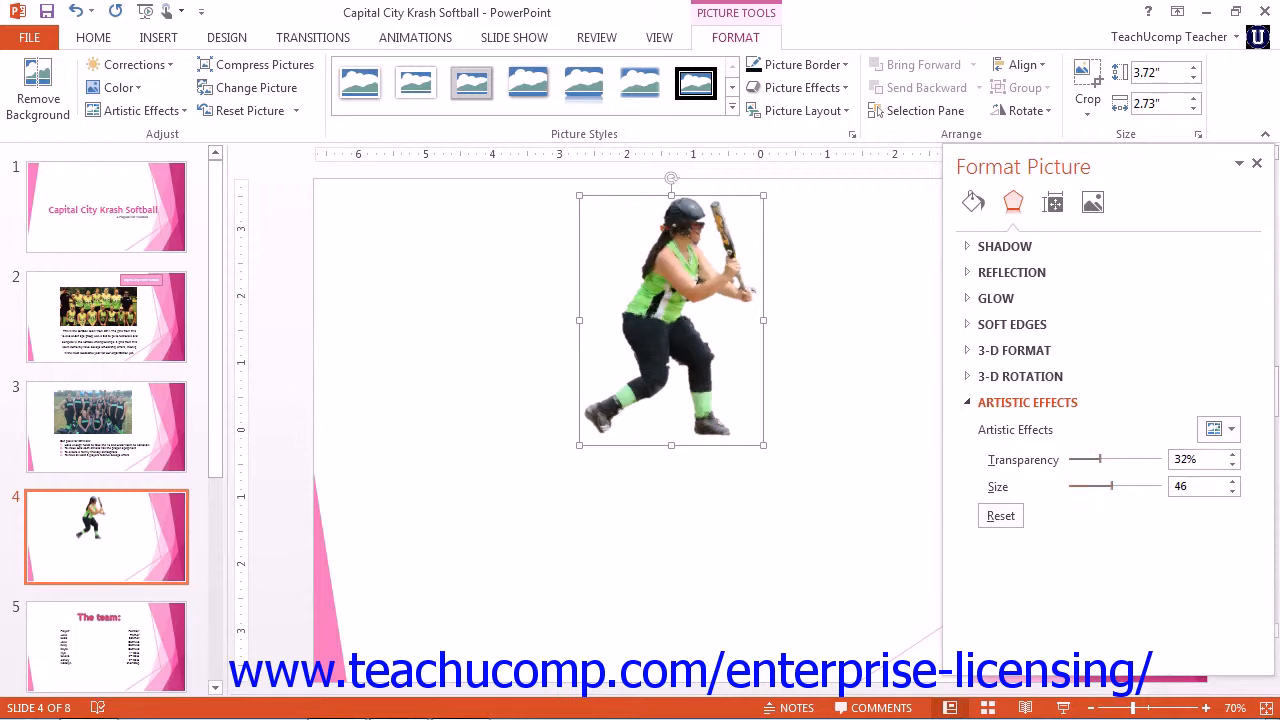
Switch the batter picture to the Pencil Sketch artistic effect, adjust its transparency, and reset the artistic effects.
click(1218, 429)
click(1173, 471)
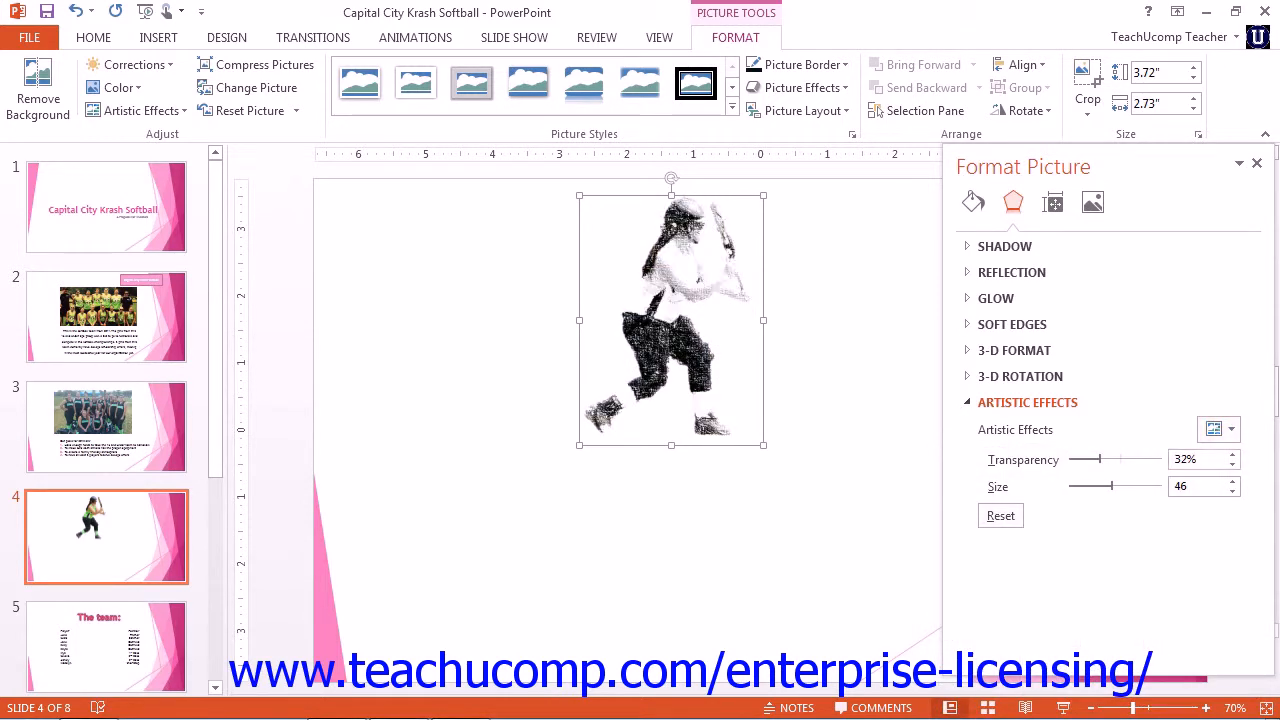
drag(1070, 459, 1118, 459)
click(1000, 515)
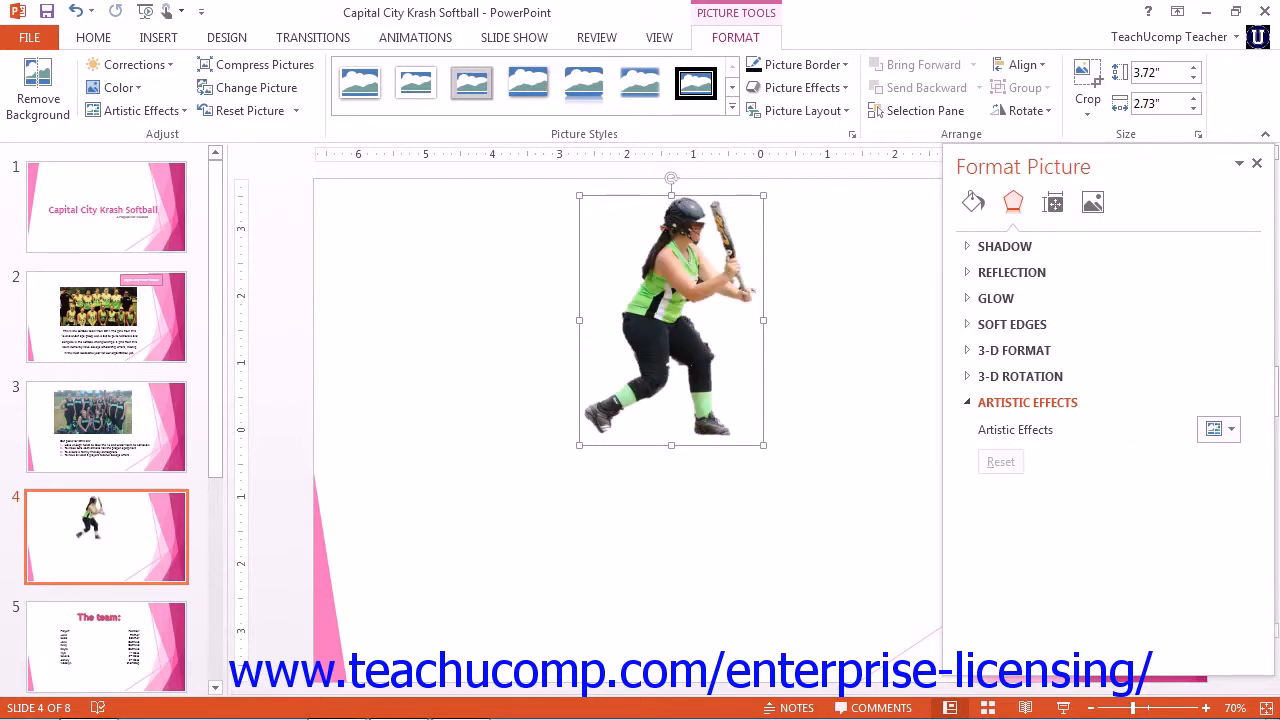